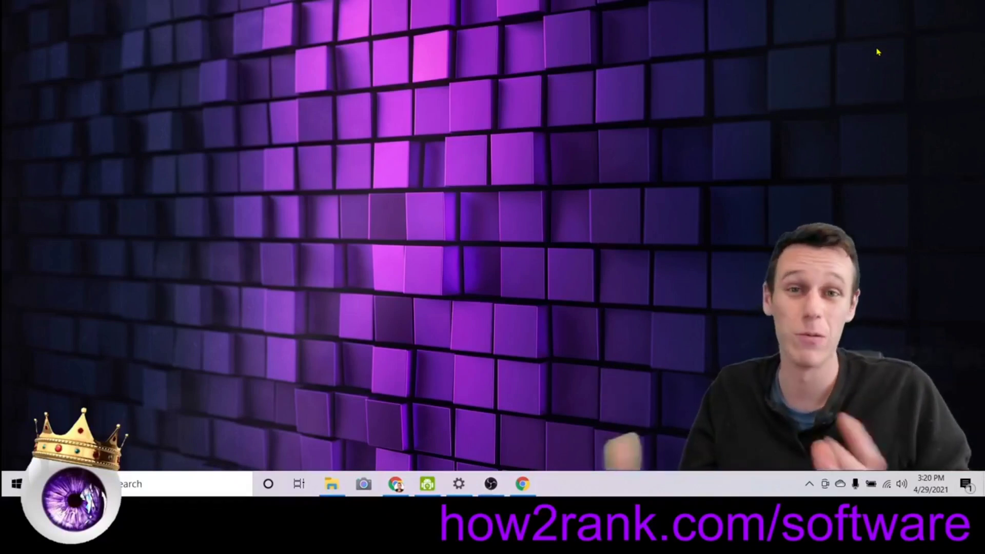
Open Chrome on the SEO and digital marketing channel's YouTube Videos tab and scroll through the uploads.
{"action": "left_click", "coordinate": [522, 484]}
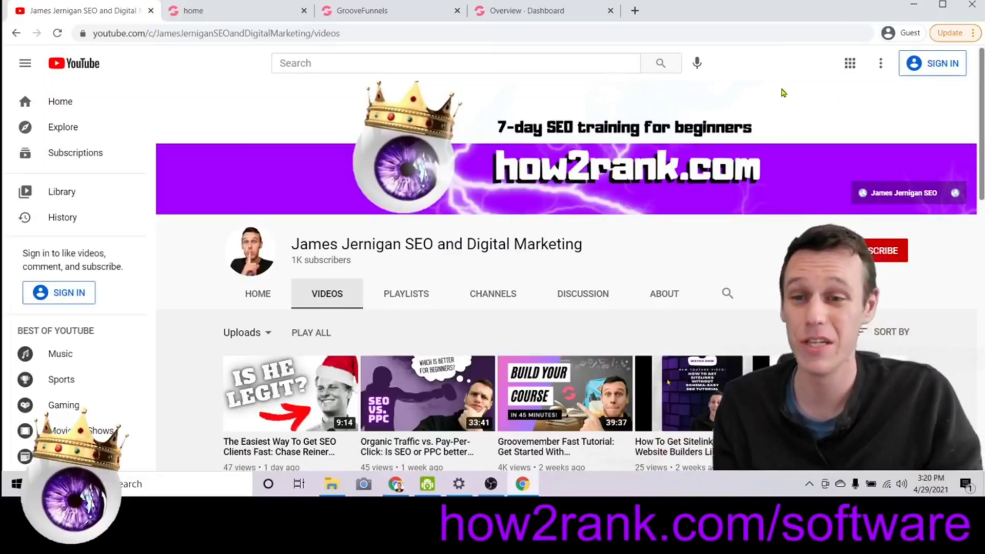
{"action": "scroll", "coordinate": [783, 92], "scroll_direction": "down", "scroll_amount": 3}
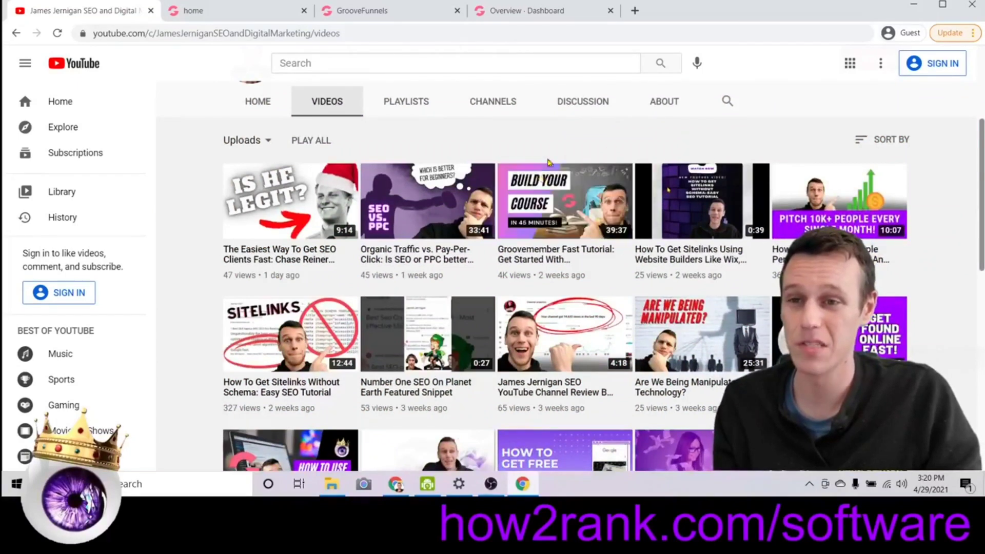
{"action": "scroll", "coordinate": [548, 162], "scroll_direction": "up", "scroll_amount": 2}
{"action": "scroll", "coordinate": [549, 164], "scroll_direction": "down", "scroll_amount": 2}
{"action": "scroll", "coordinate": [551, 205], "scroll_direction": "up", "scroll_amount": 2}
{"action": "mouse_move", "coordinate": [570, 328]}
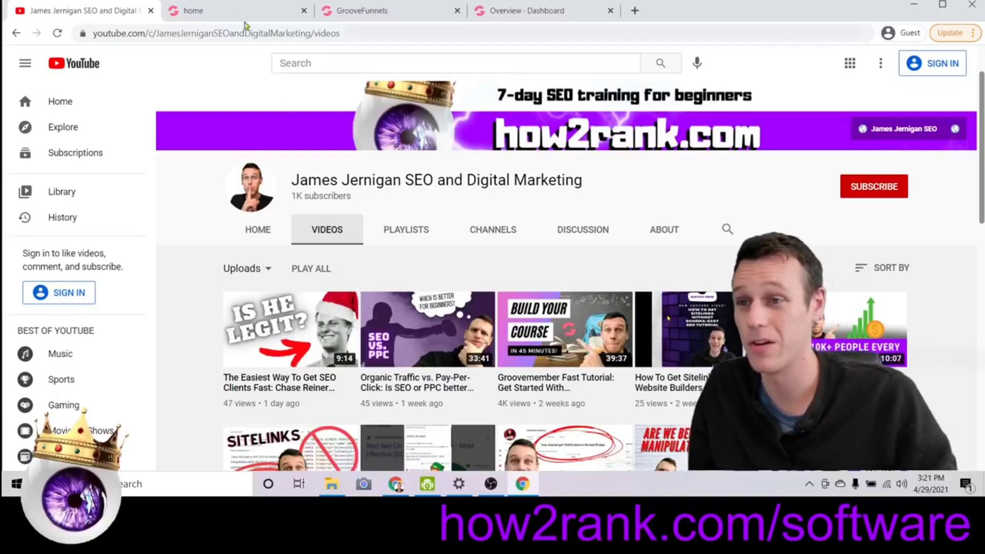
Show the 'Make a billion dollars overnight!' sales page, highlight its headline, and follow its offer to checkout.
{"action": "left_click", "coordinate": [231, 9]}
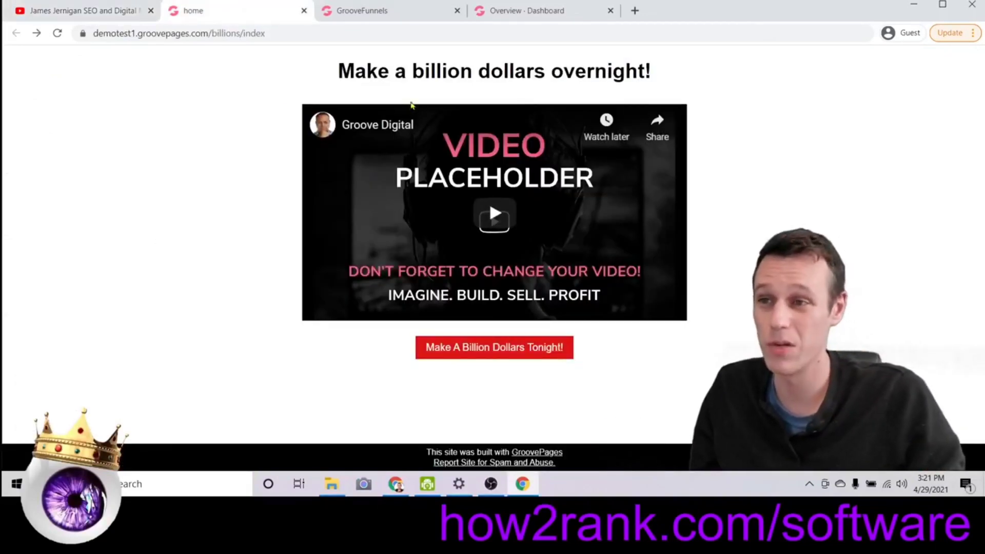
{"action": "left_click", "coordinate": [105, 10]}
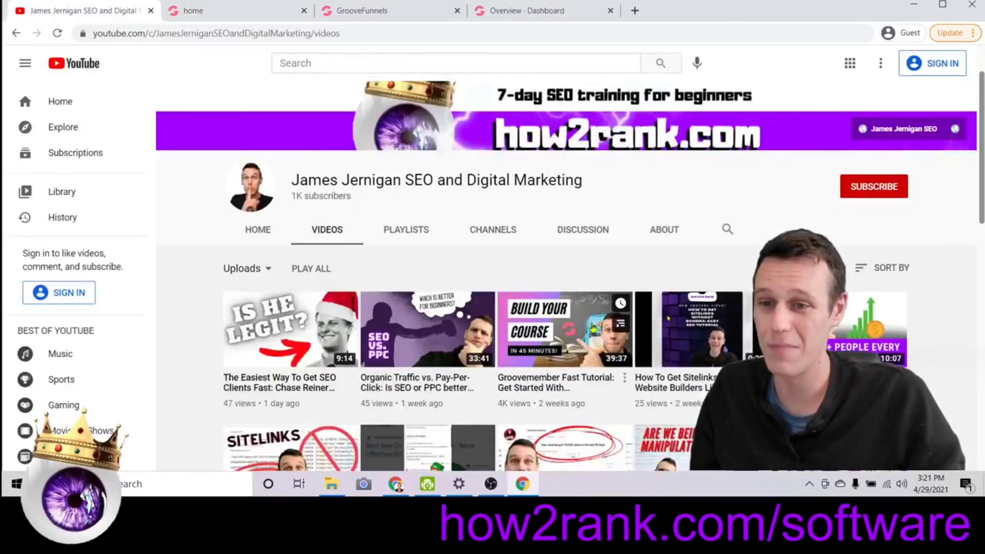
{"action": "left_click", "coordinate": [226, 11]}
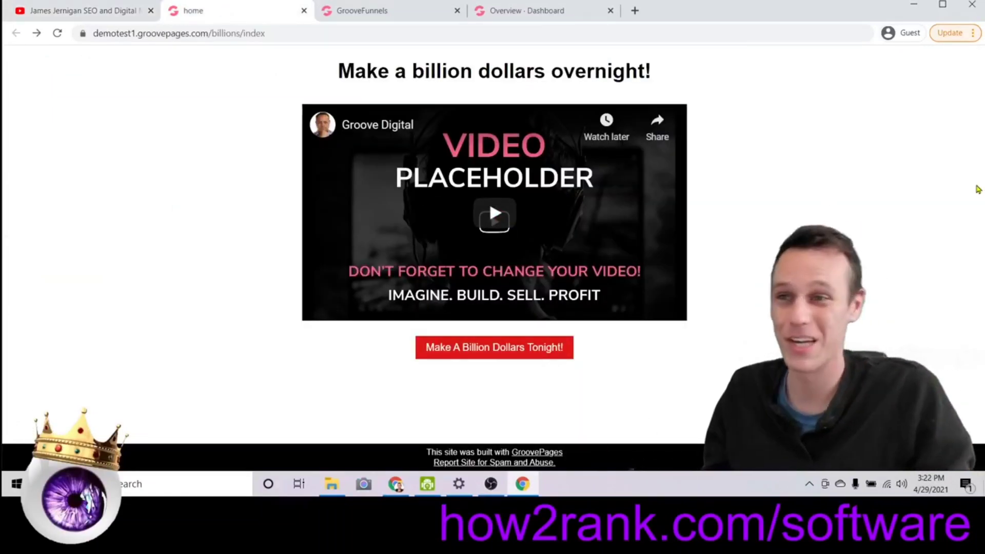
{"action": "left_click_drag", "start_coordinate": [336, 72], "coordinate": [714, 70]}
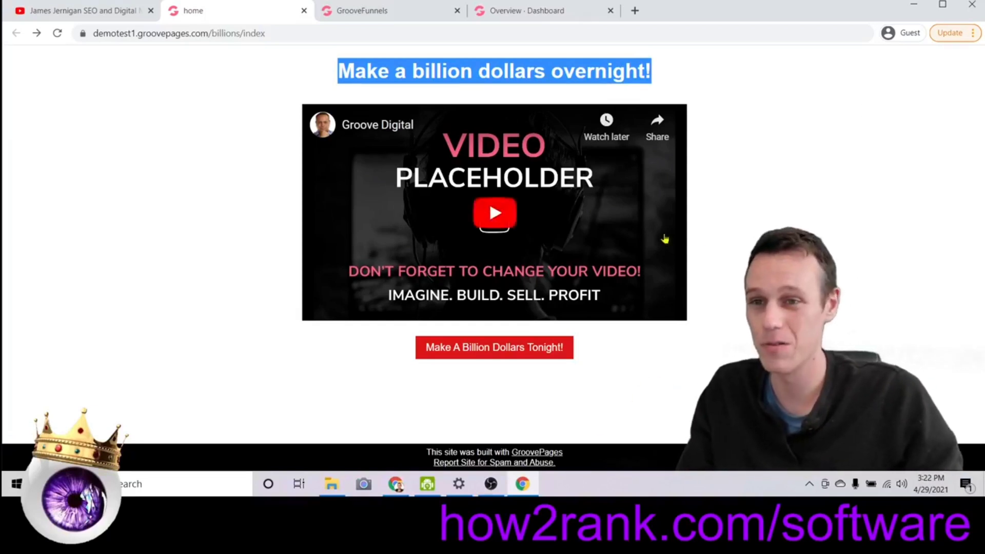
{"action": "left_click", "coordinate": [775, 82]}
{"action": "left_click_drag", "start_coordinate": [324, 76], "coordinate": [699, 72]}
{"action": "left_click", "coordinate": [725, 153]}
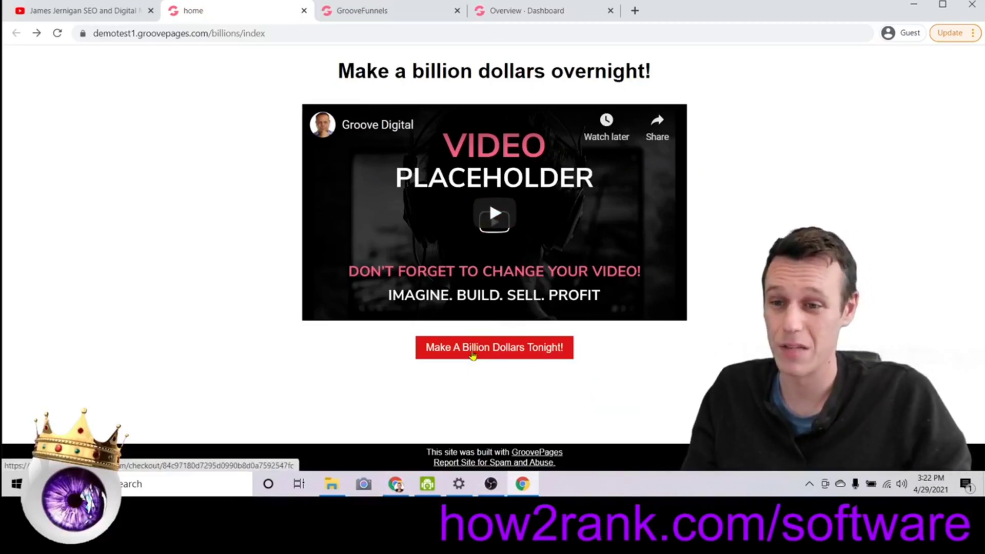
{"action": "left_click", "coordinate": [719, 318]}
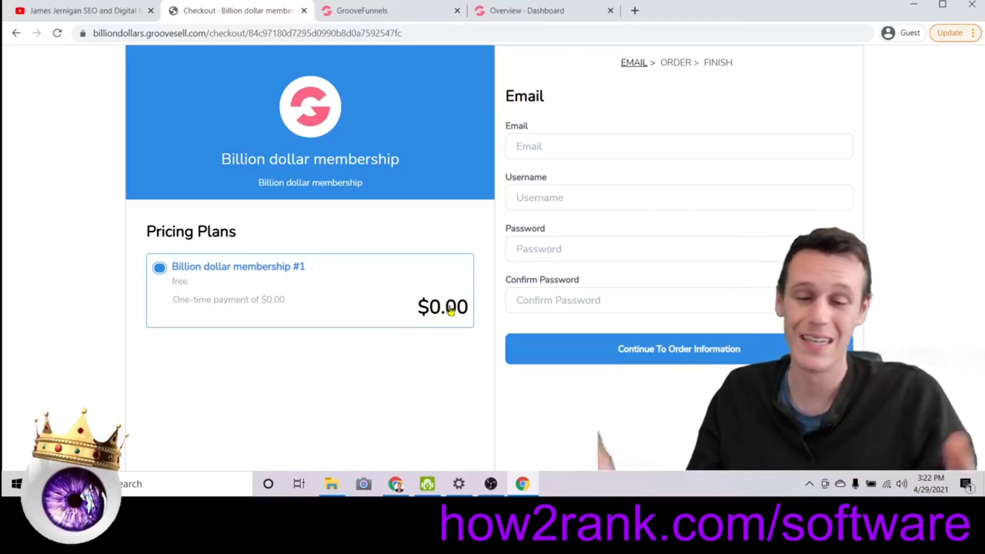
Enter the account e-mail, a username, and the password twice, then continue to Order Information.
{"action": "left_click", "coordinate": [612, 157]}
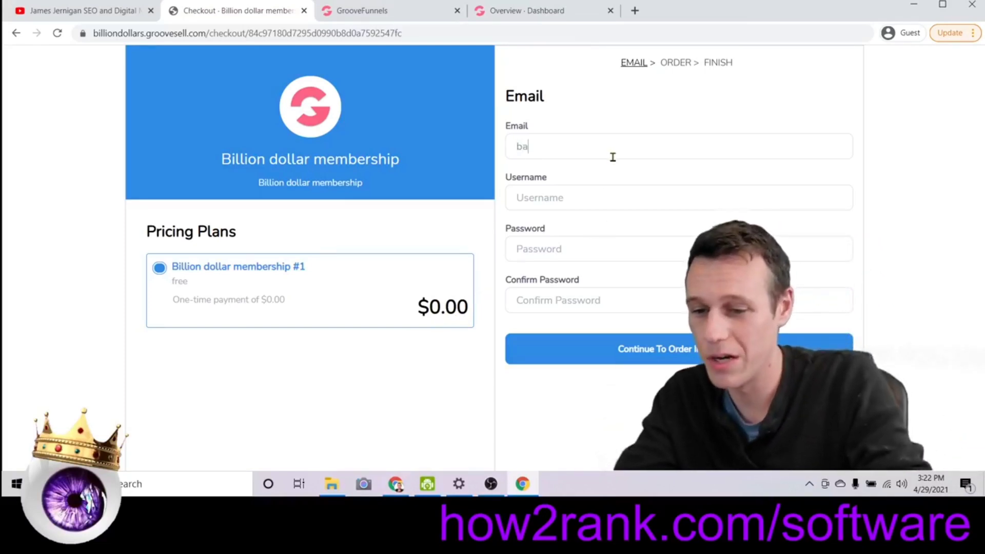
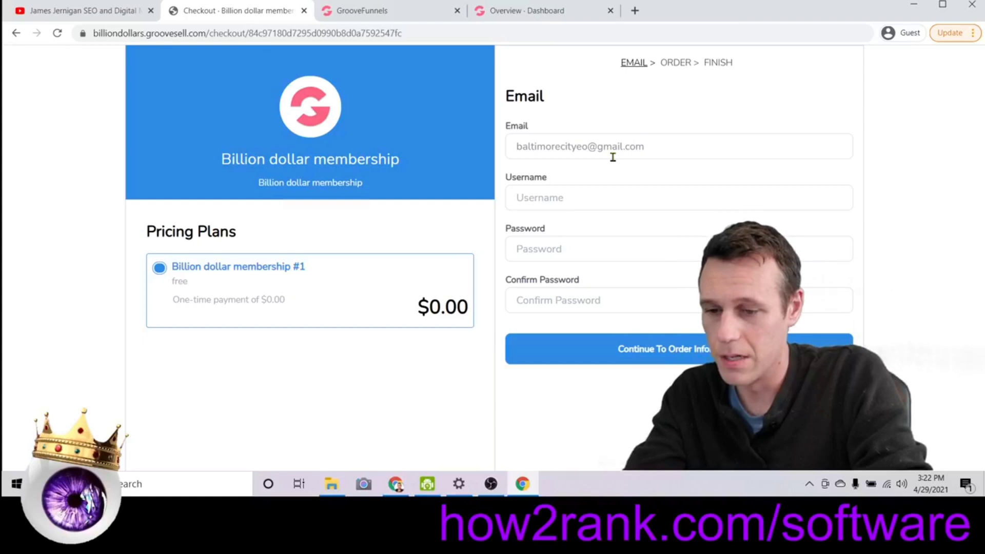
{"action": "key", "text": "Tab"}
{"action": "type", "text": "balti"}
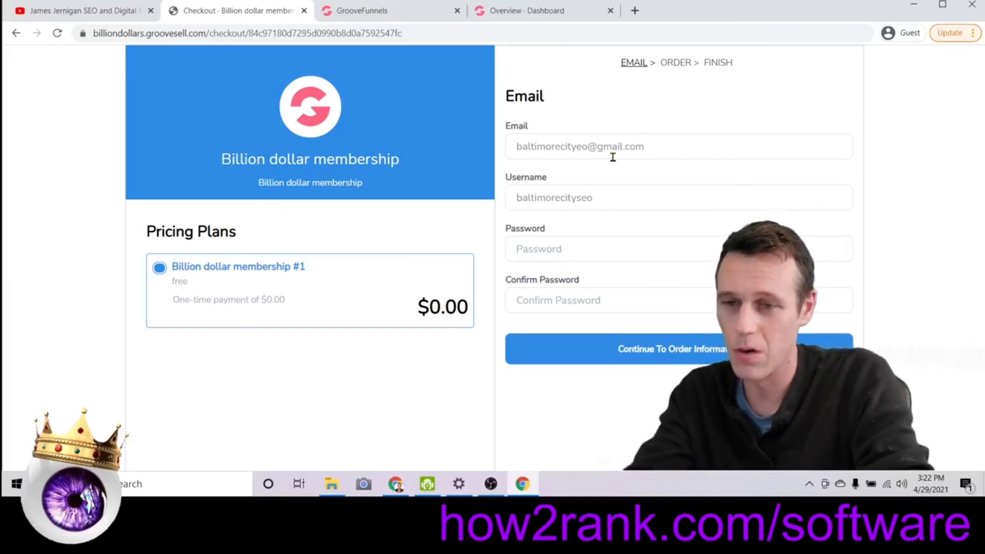
{"action": "key", "text": "Tab"}
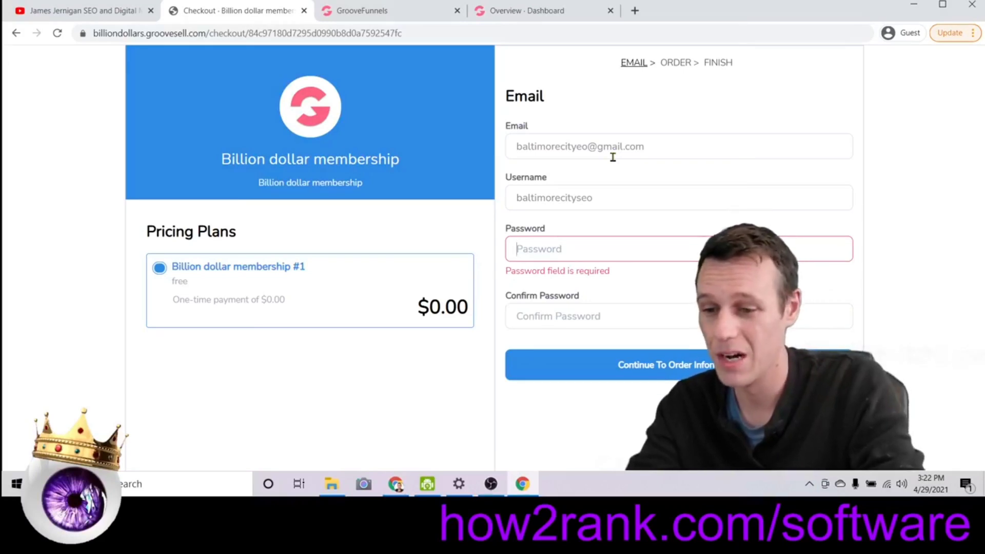
{"action": "left_click", "coordinate": [613, 157]}
{"action": "type", "text": "a"}
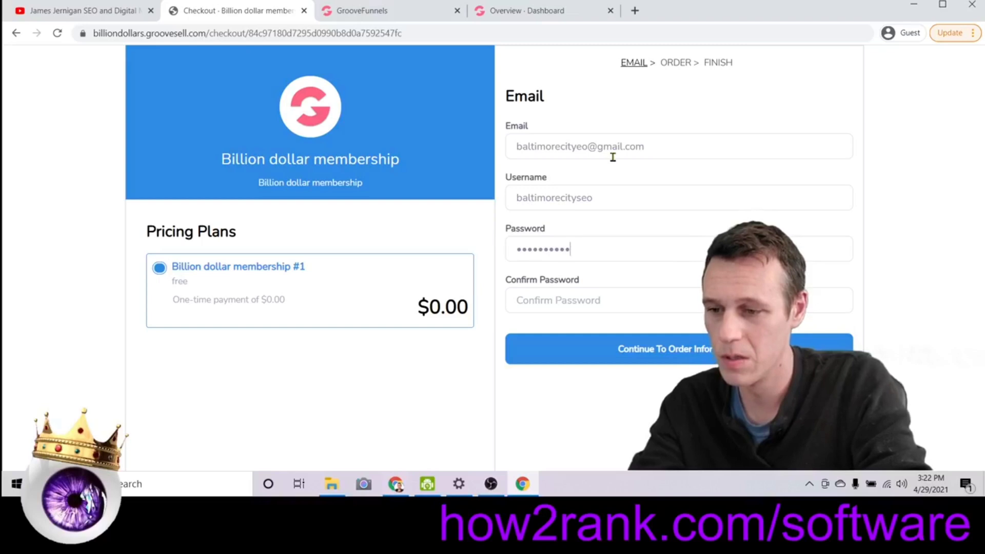
{"action": "key", "text": "Tab"}
{"action": "type", "text": "**********"}
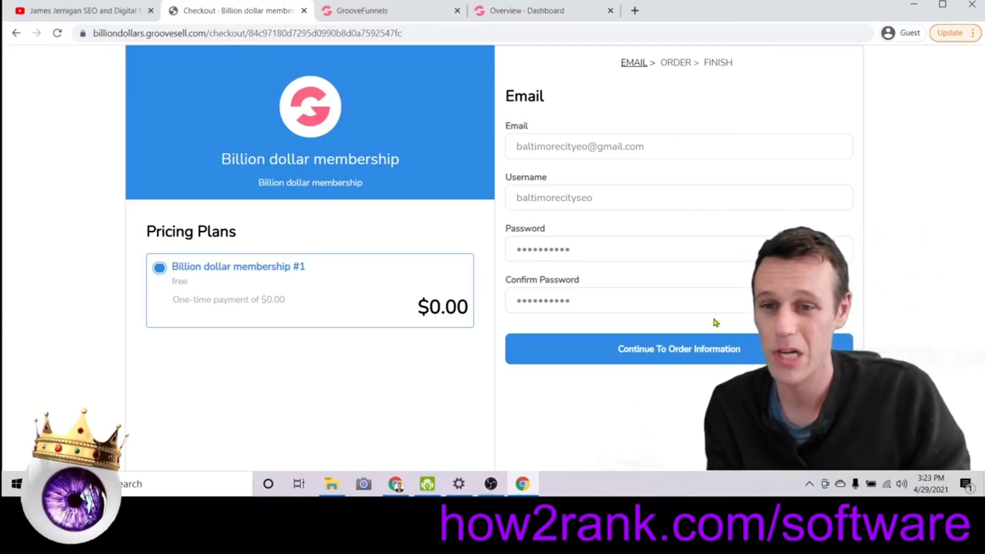
{"action": "left_click", "coordinate": [698, 348]}
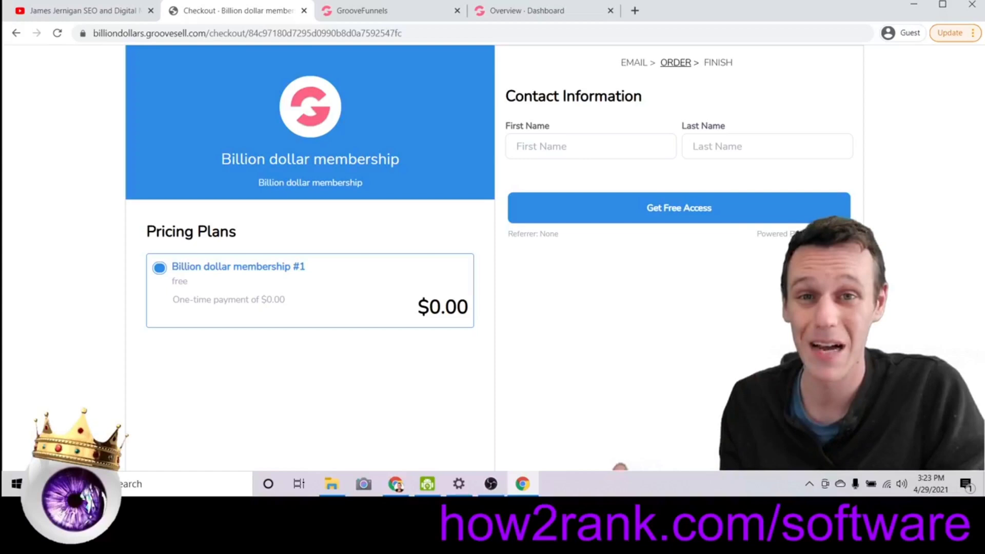
Enter the buyer's first and last name and submit Get Free Access to reach the Thank You page.
{"action": "left_click", "coordinate": [616, 146]}
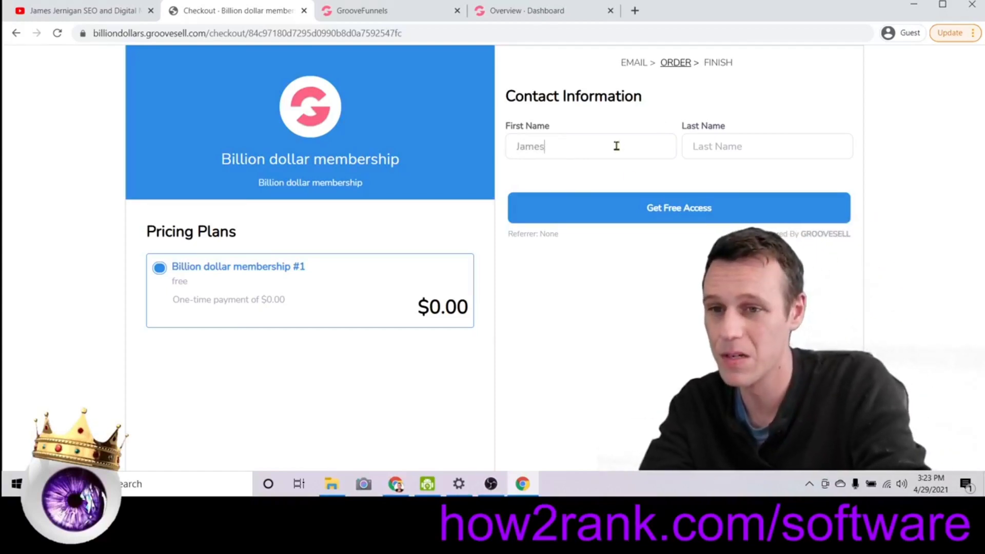
{"action": "key", "text": "Tab"}
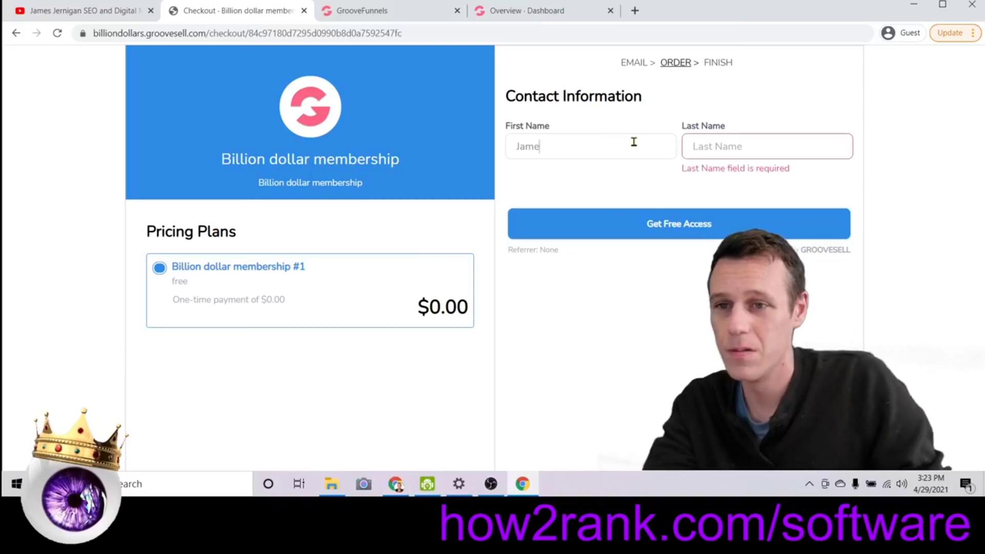
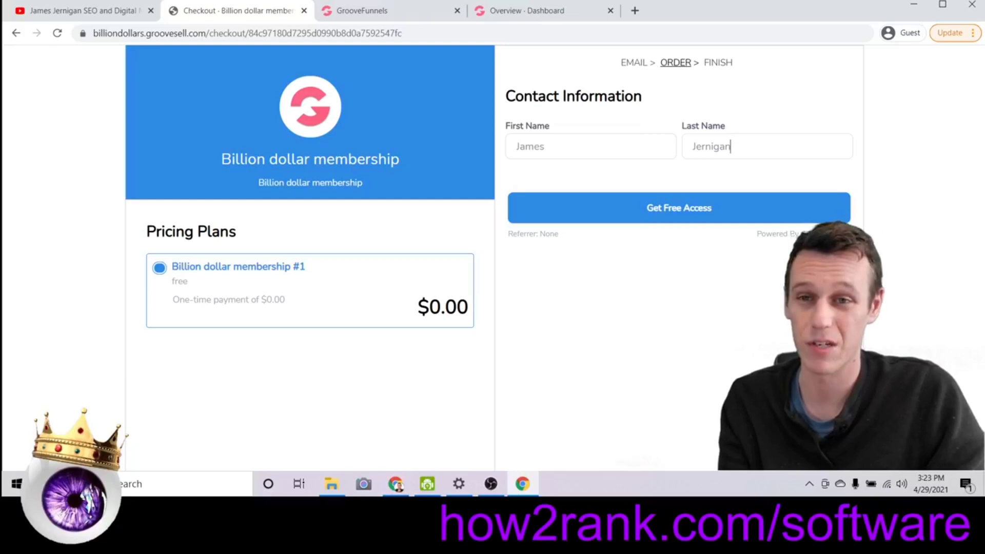
{"action": "left_click", "coordinate": [710, 213]}
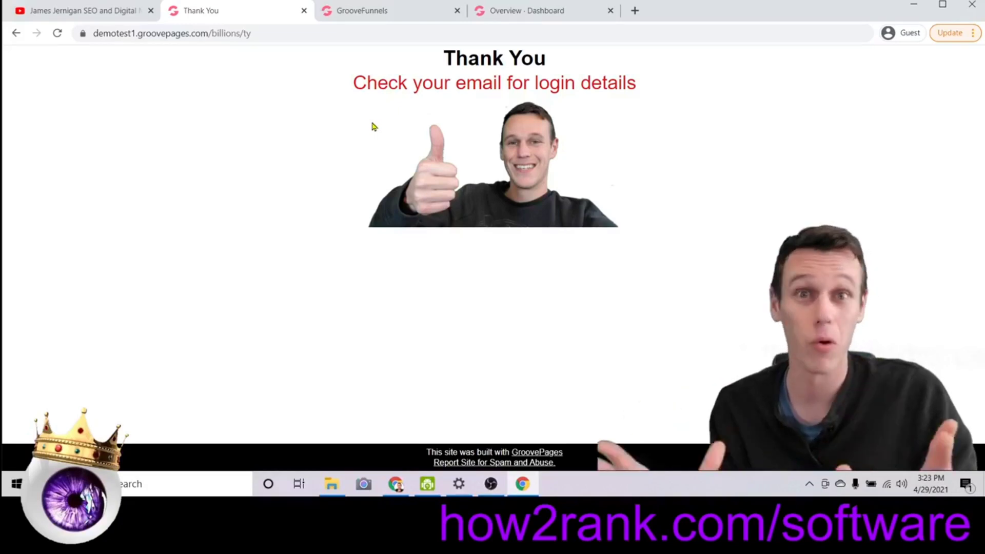
Load the Thank You page from Pages in the builder, then switch to the Overview dashboard.
{"action": "left_click", "coordinate": [400, 11]}
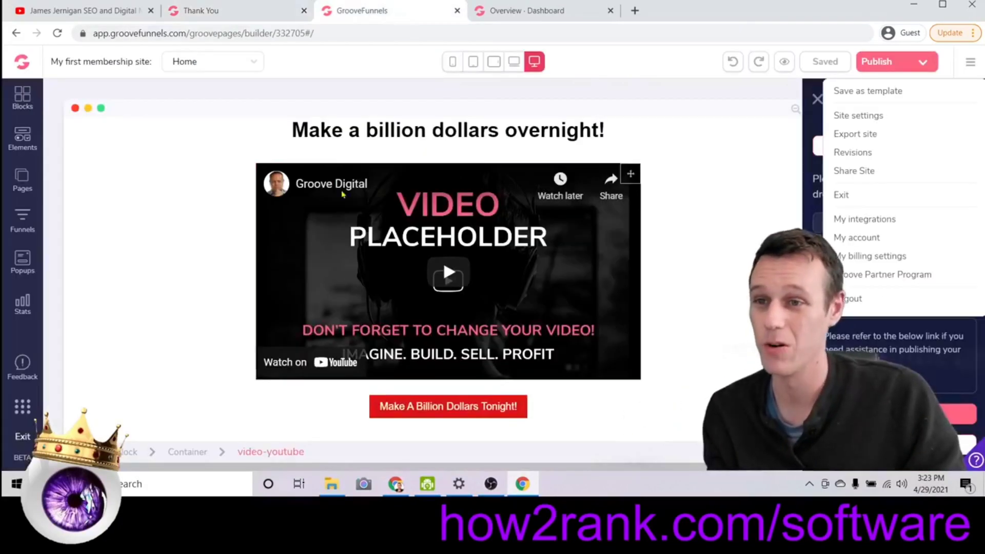
{"action": "left_click", "coordinate": [22, 177]}
{"action": "left_click", "coordinate": [123, 213]}
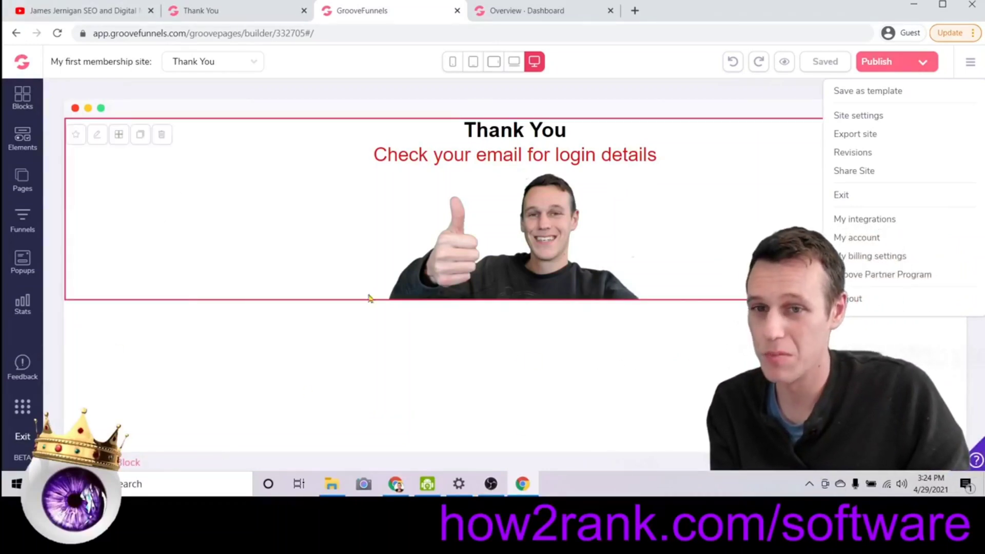
{"action": "left_click", "coordinate": [516, 14]}
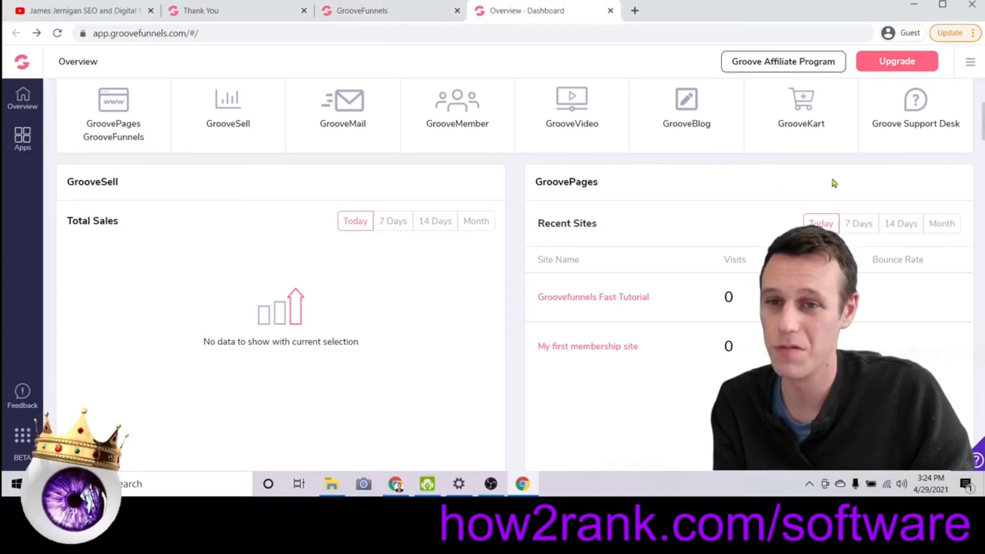
Copy the billions funnel's Default Promotion Tools embed code from GrooveSell, then return to the builder.
{"action": "left_click", "coordinate": [238, 98]}
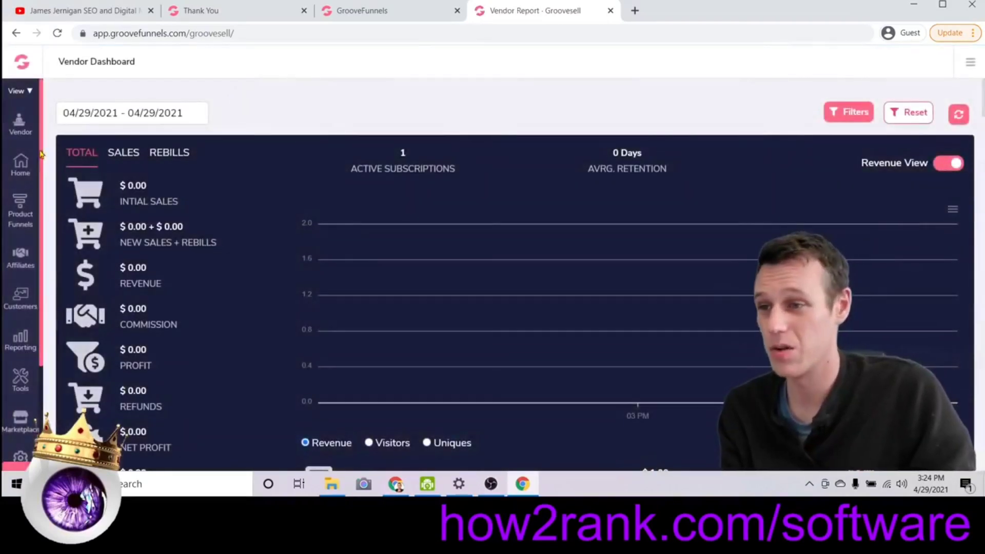
{"action": "left_click", "coordinate": [19, 196]}
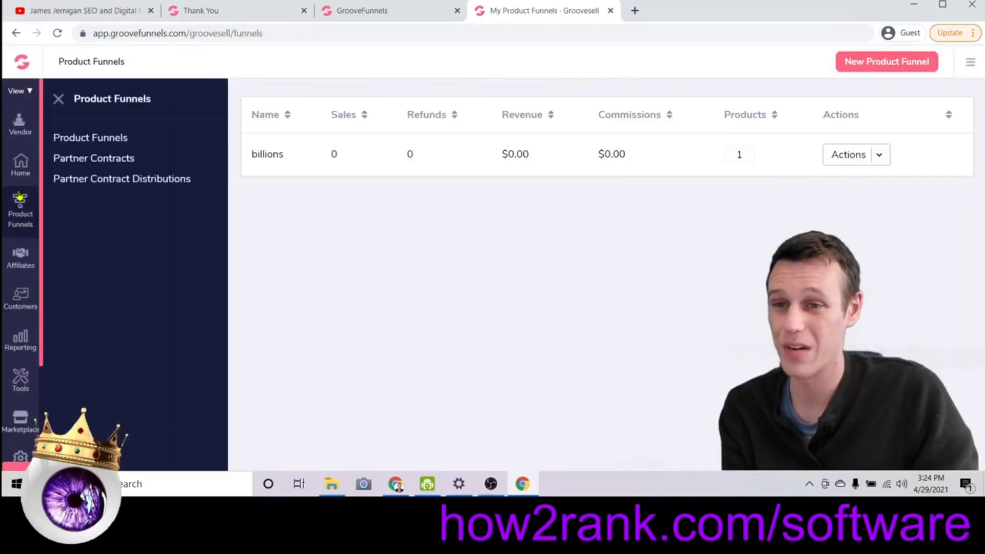
{"action": "left_click", "coordinate": [879, 157]}
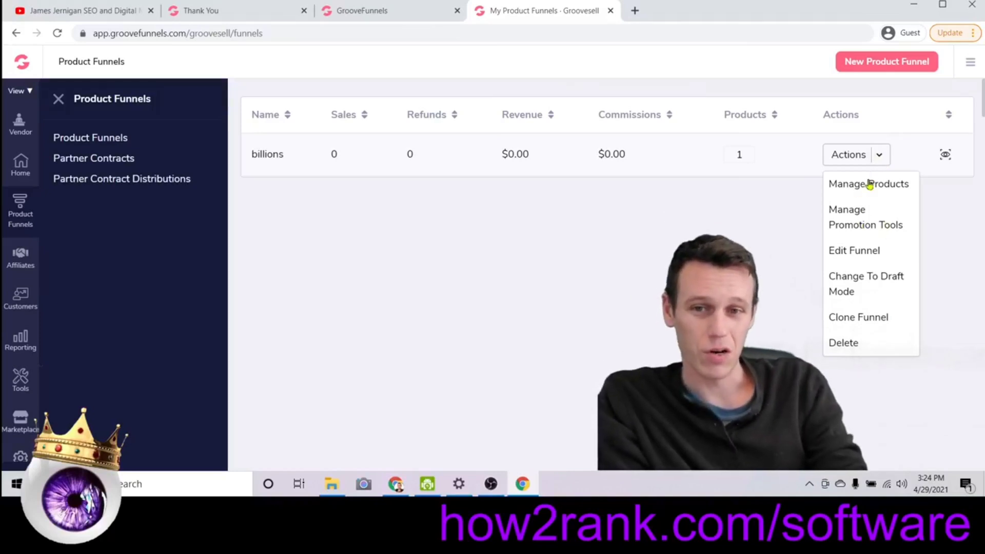
{"action": "left_click", "coordinate": [846, 221]}
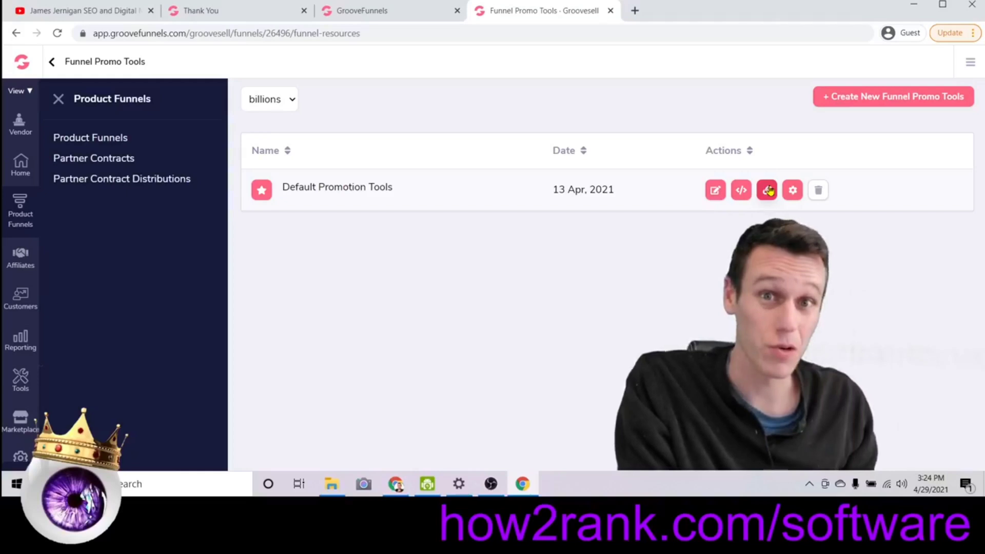
{"action": "left_click", "coordinate": [740, 191]}
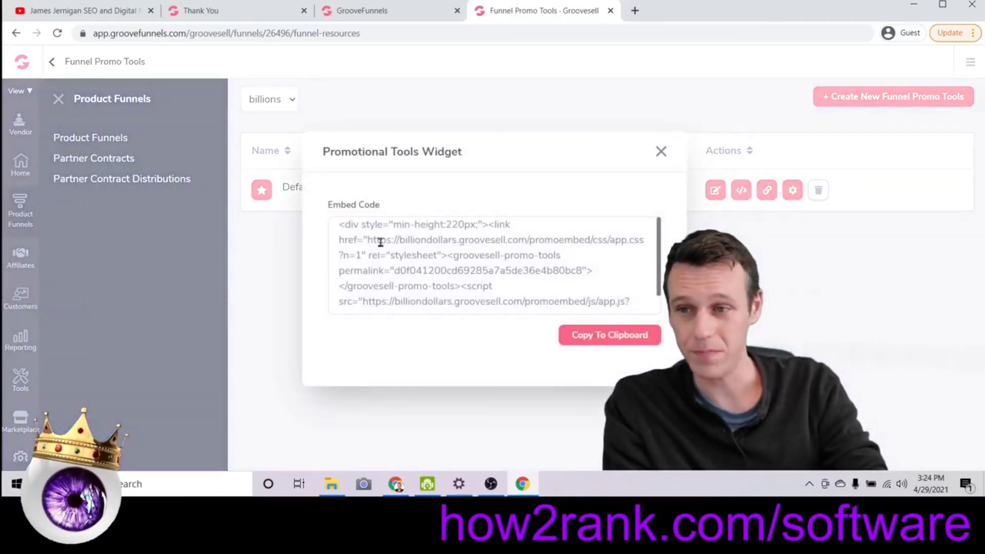
{"action": "left_click", "coordinate": [621, 338]}
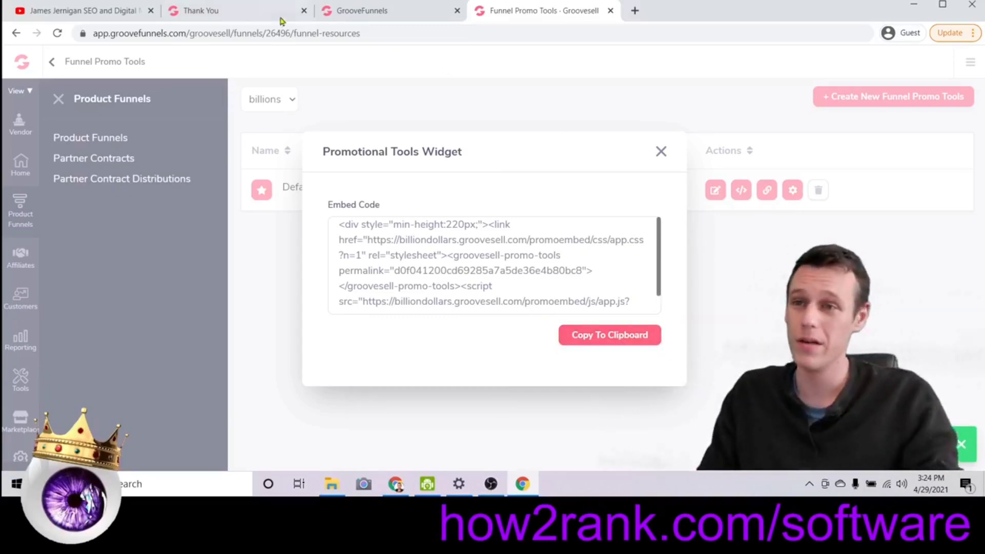
{"action": "left_click", "coordinate": [368, 15]}
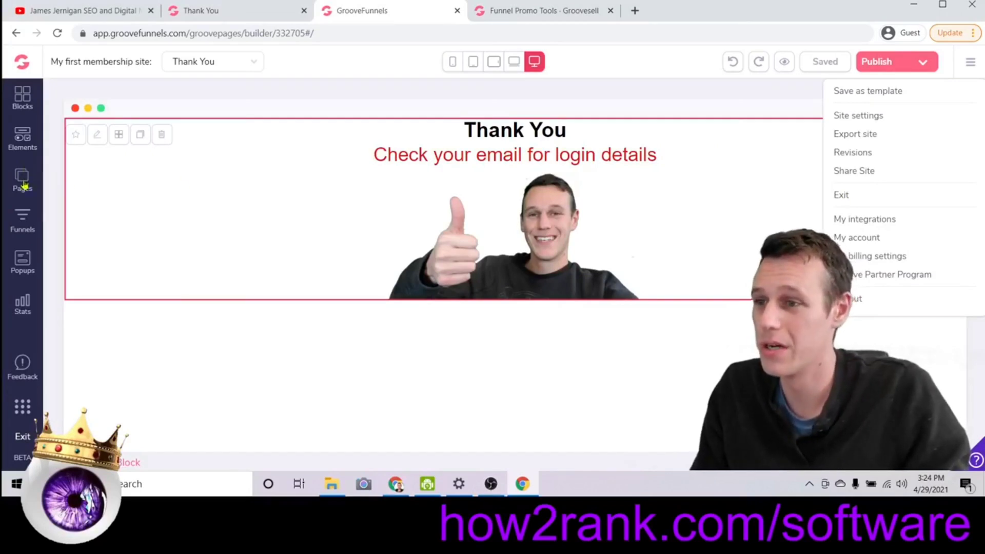
Drag a Code Embed element from Others beneath the 'Check your email for login details' heading.
{"action": "left_click", "coordinate": [28, 143]}
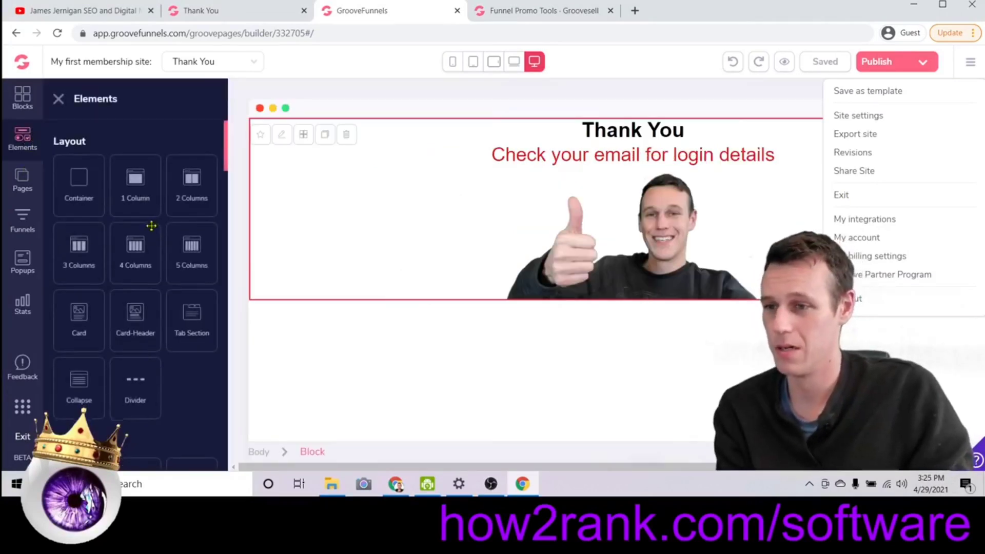
{"action": "scroll", "coordinate": [151, 228], "scroll_direction": "down", "scroll_amount": 5}
{"action": "scroll", "coordinate": [149, 230], "scroll_direction": "down", "scroll_amount": 15}
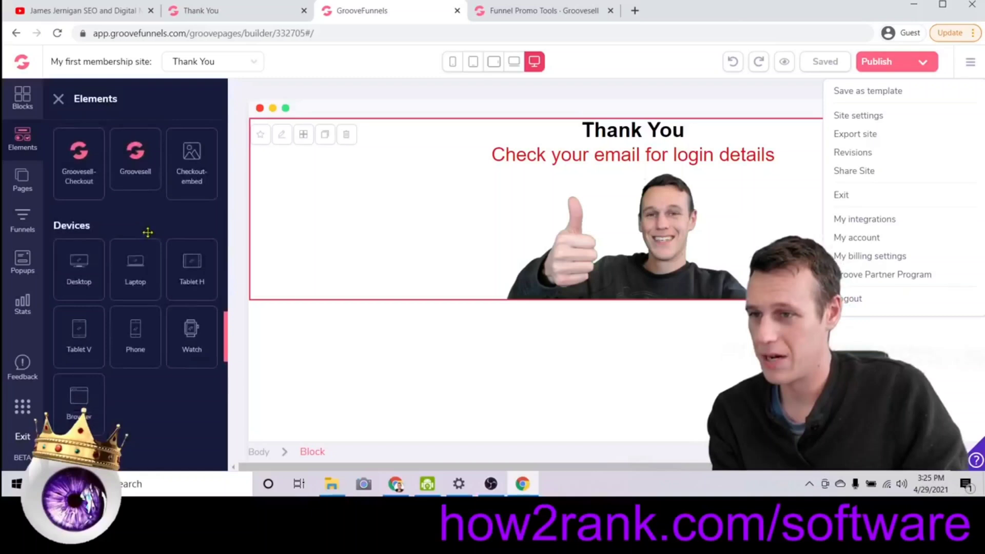
{"action": "scroll", "coordinate": [148, 232], "scroll_direction": "down", "scroll_amount": 5}
{"action": "left_click_drag", "start_coordinate": [138, 246], "coordinate": [620, 260]}
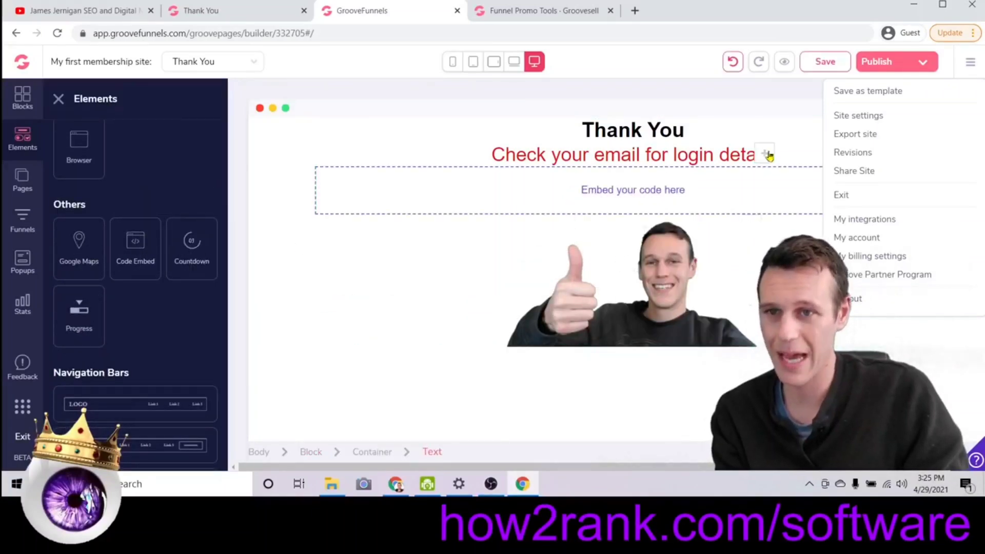
{"action": "left_click", "coordinate": [544, 176]}
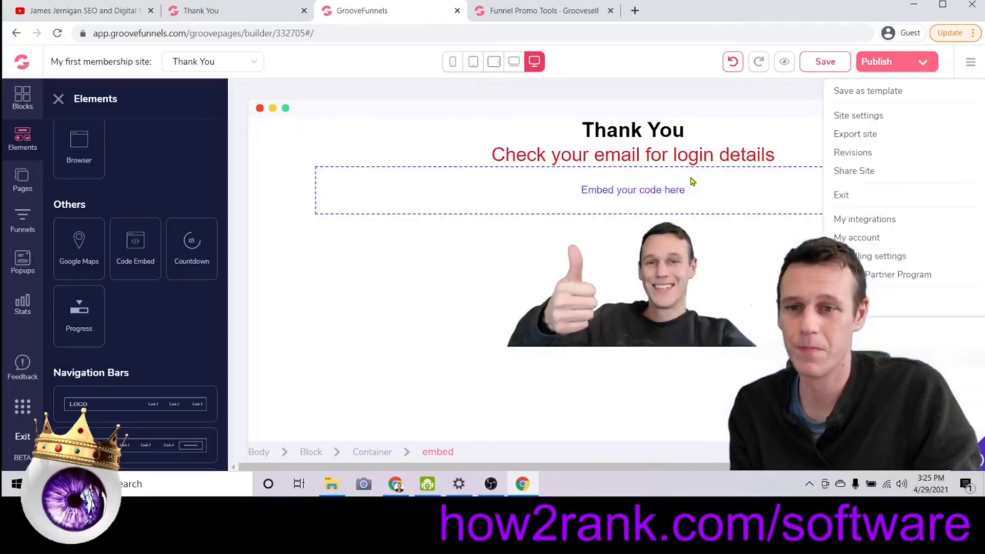
{"action": "left_click", "coordinate": [346, 187]}
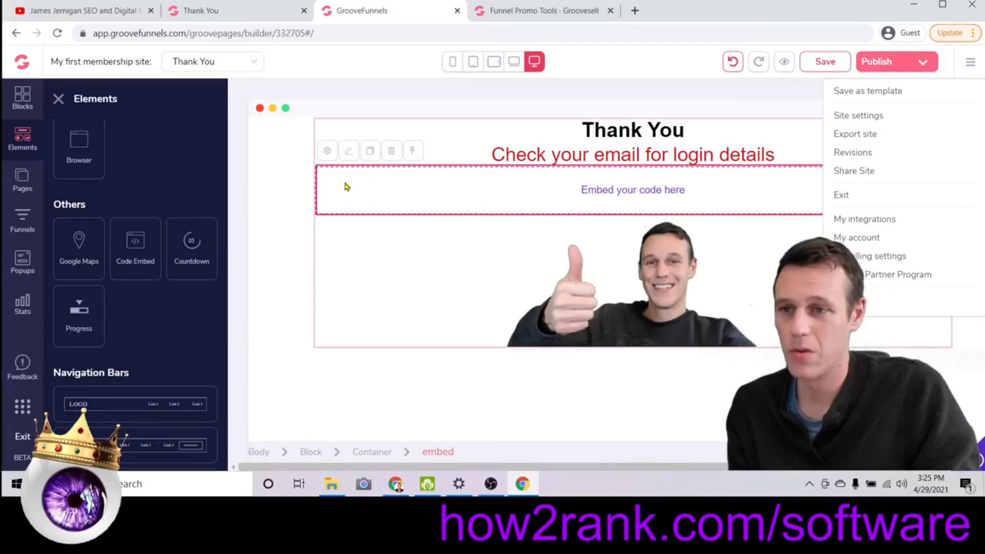
Paste the copied promo tools code into the embed block's source editor and save it.
{"action": "left_click", "coordinate": [328, 151]}
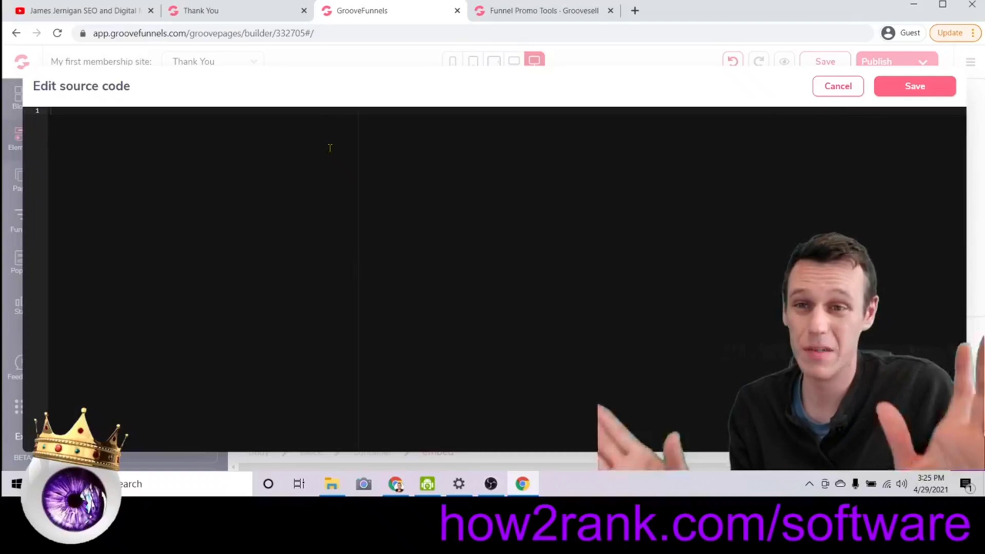
{"action": "right_click", "coordinate": [200, 173]}
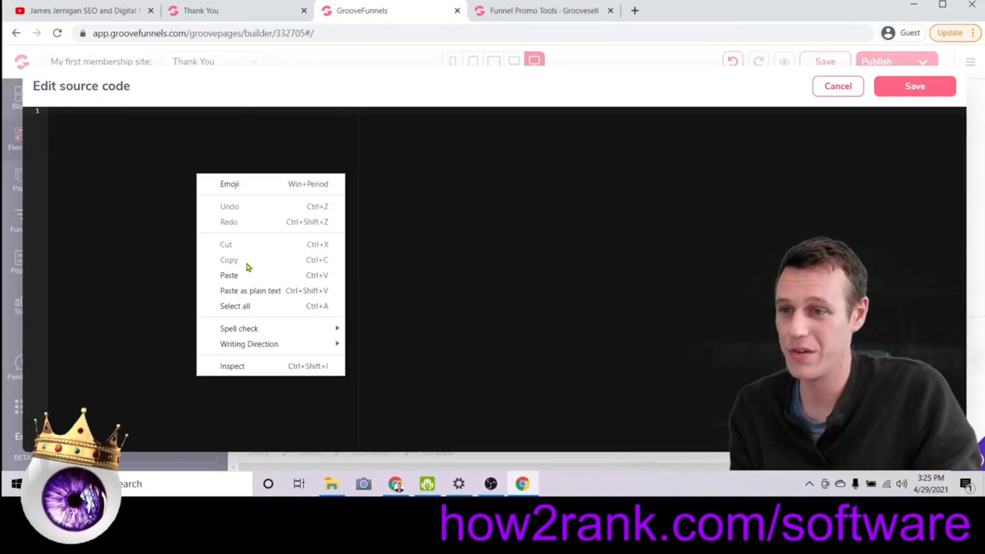
{"action": "left_click", "coordinate": [249, 272]}
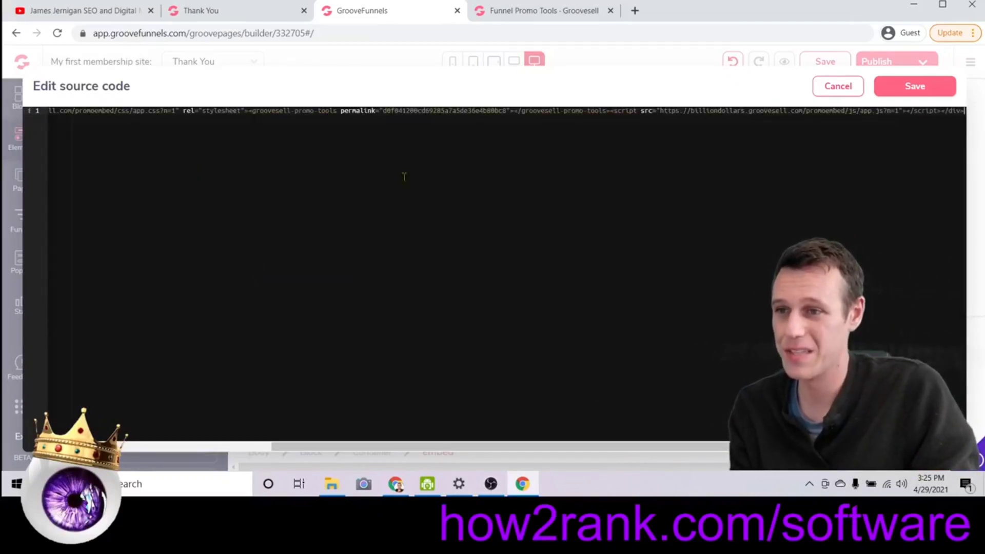
{"action": "left_click", "coordinate": [908, 86]}
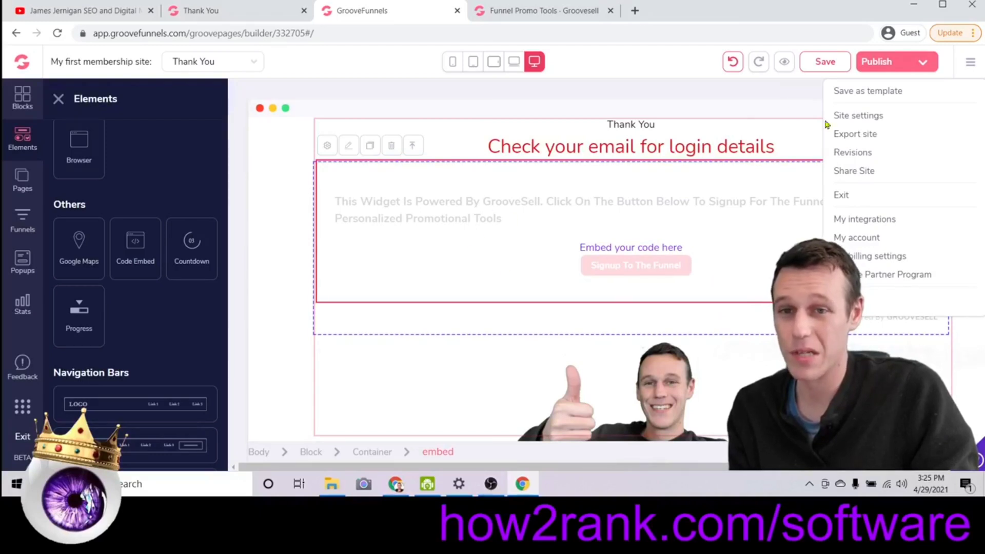
Publish the Thank You page and view it live at demotest1.groovepages.com/billions/ty.
{"action": "left_click", "coordinate": [287, 162]}
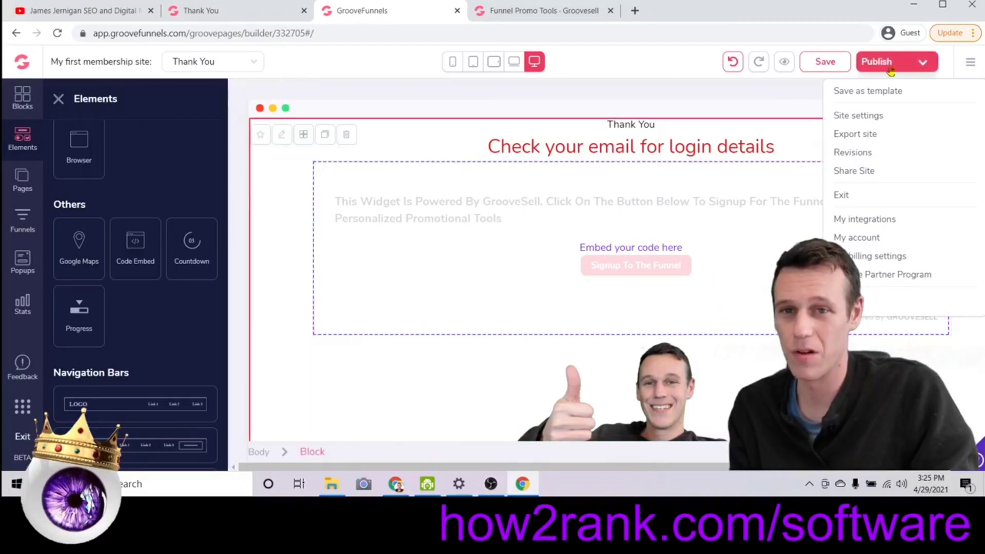
{"action": "left_click", "coordinate": [923, 62]}
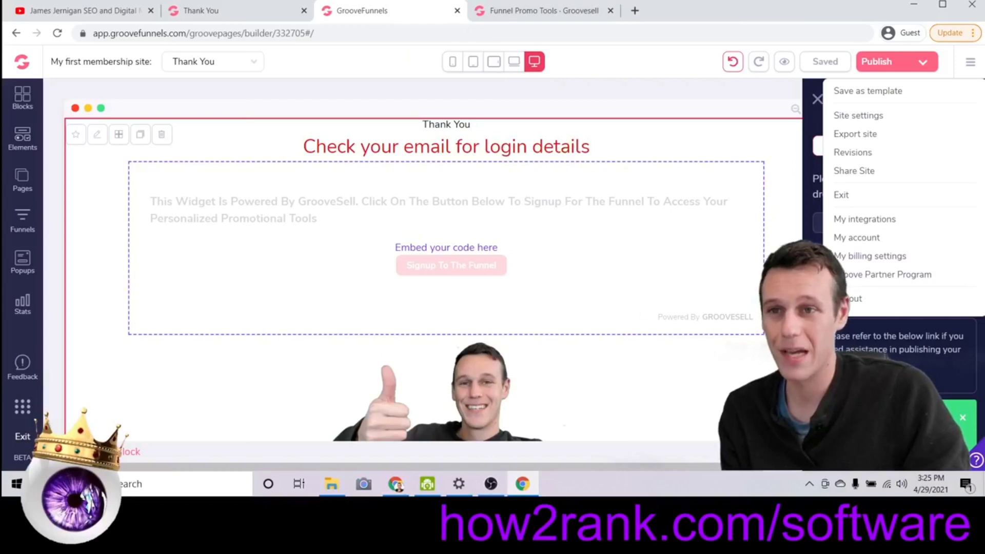
{"action": "left_click", "coordinate": [538, 9]}
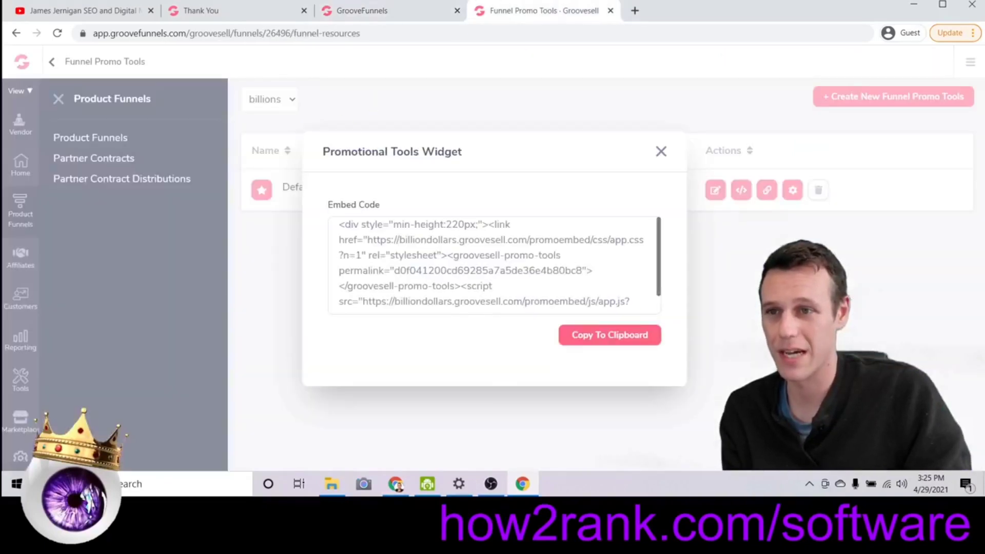
{"action": "left_click", "coordinate": [214, 13]}
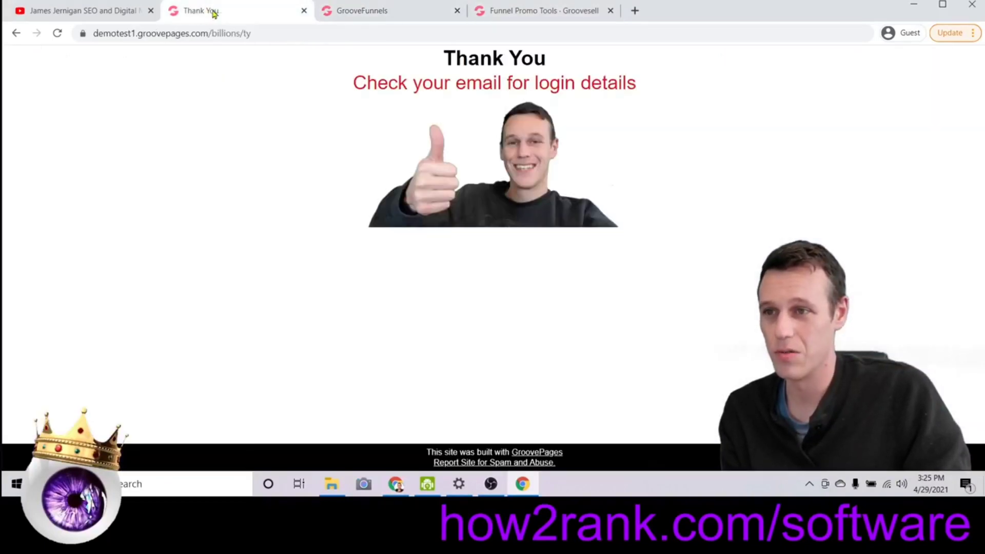
Reload the live thank-you page and highlight its login-details heading.
{"action": "left_click", "coordinate": [57, 32]}
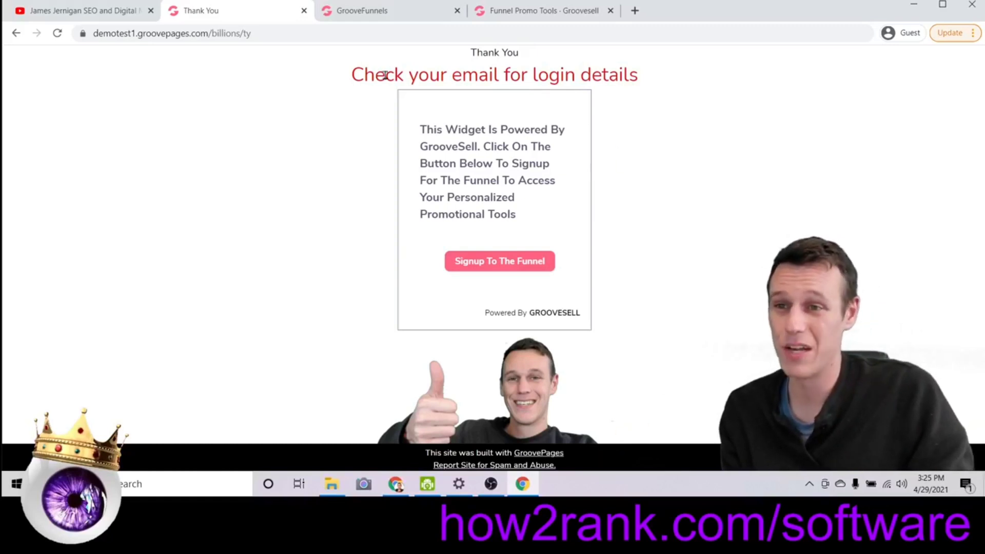
{"action": "left_click_drag", "start_coordinate": [372, 75], "coordinate": [669, 78]}
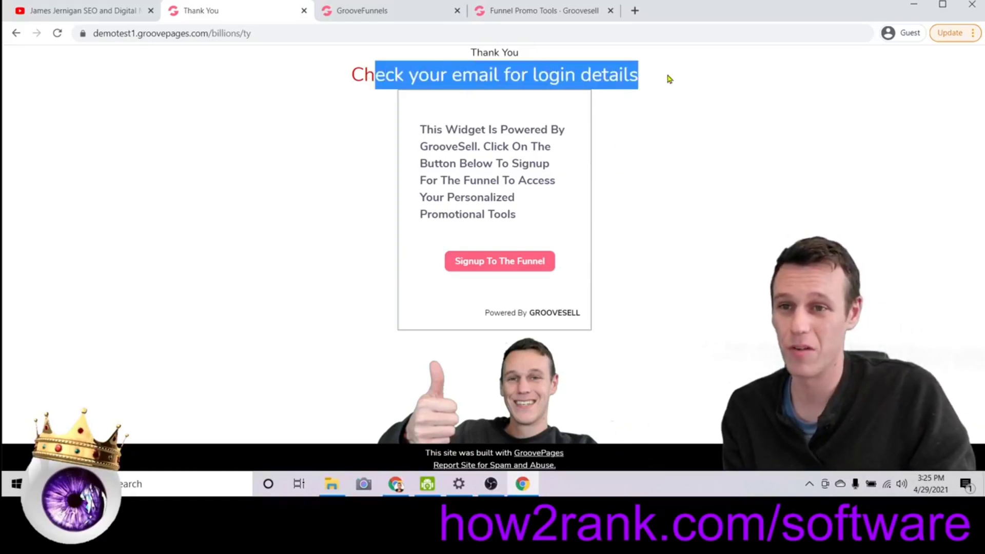
{"action": "left_click", "coordinate": [645, 76]}
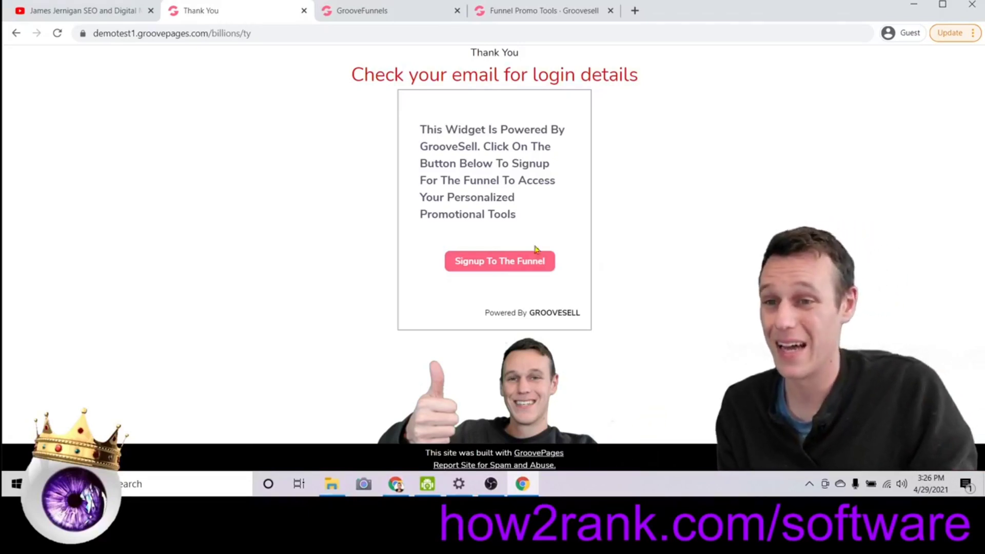
Sign up through the widget to load the Links, Stats, Swipes and Banners portal, then return to the builder.
{"action": "left_click", "coordinate": [546, 266]}
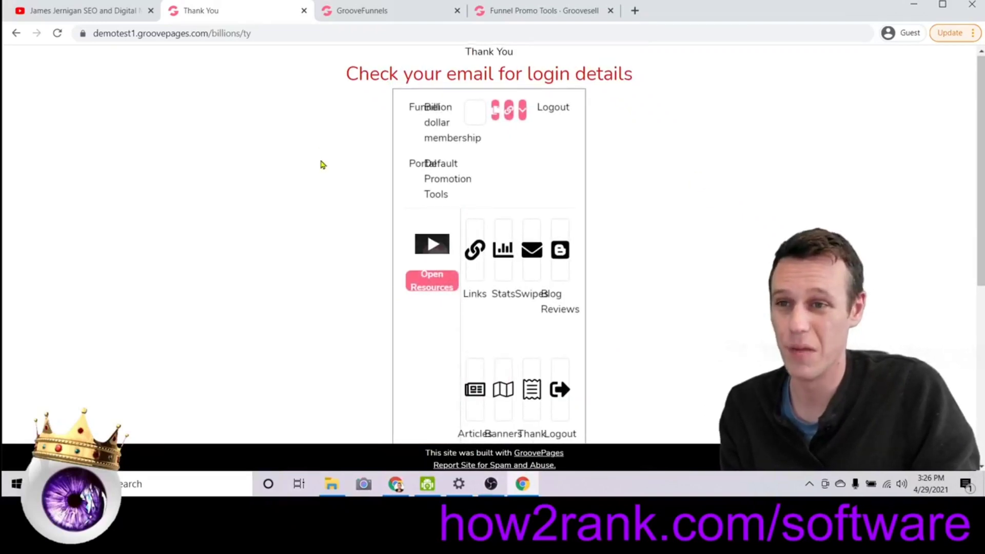
{"action": "scroll", "coordinate": [677, 266], "scroll_direction": "down", "scroll_amount": 3}
{"action": "scroll", "coordinate": [528, 288], "scroll_direction": "up", "scroll_amount": 3}
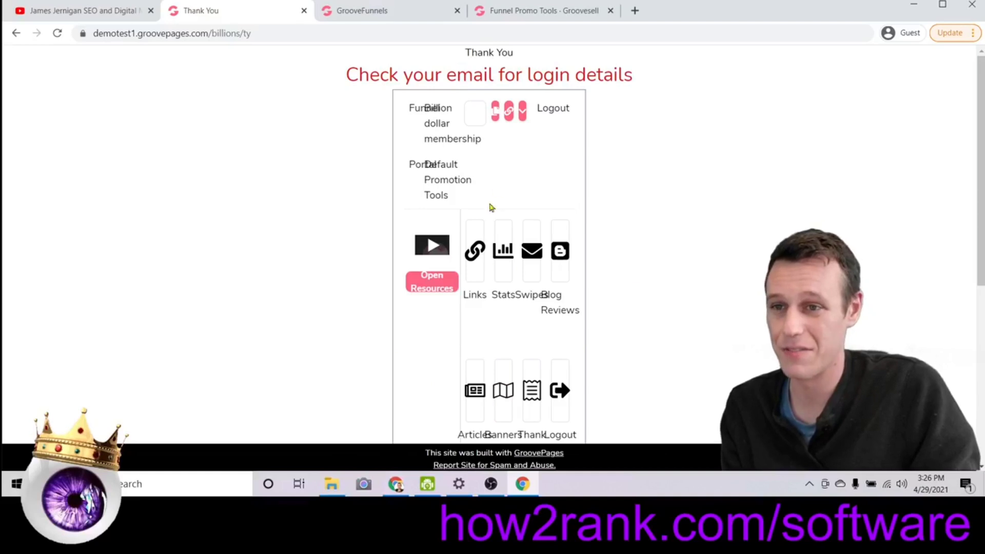
{"action": "left_click", "coordinate": [415, 19]}
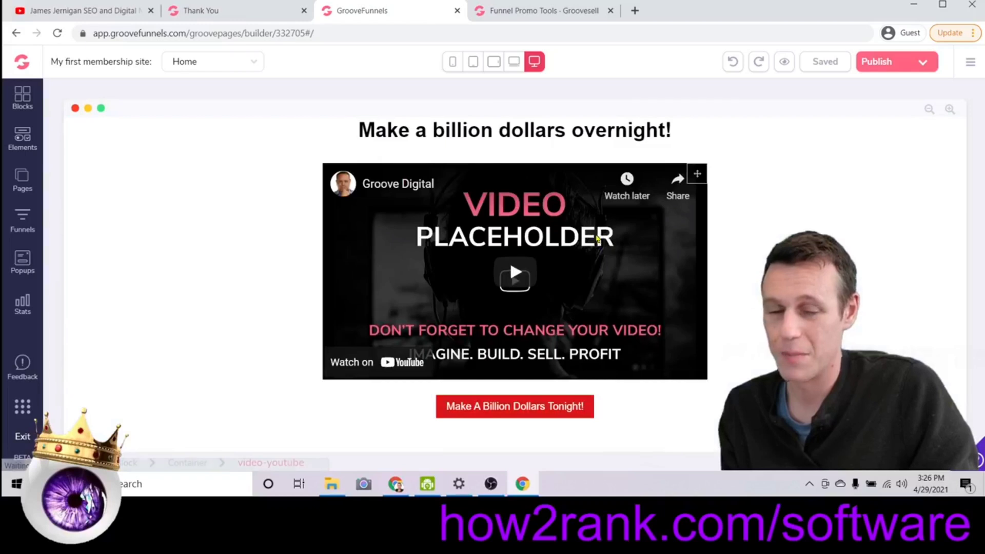
On the Thank You page, set the promo-tools embed's layout width to 100%.
{"action": "left_click", "coordinate": [22, 180]}
{"action": "left_click", "coordinate": [101, 213]}
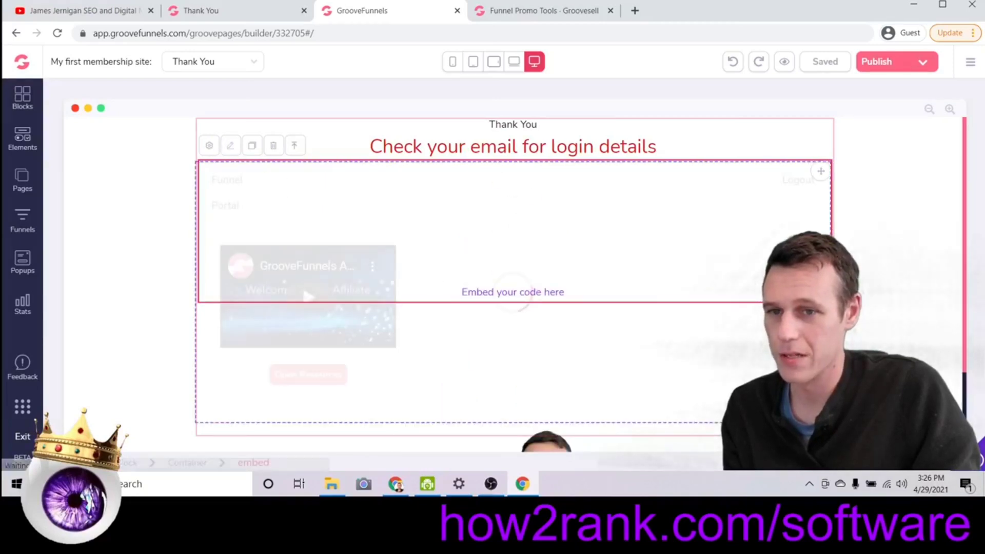
{"action": "left_click", "coordinate": [235, 283]}
{"action": "scroll", "coordinate": [895, 247], "scroll_direction": "down", "scroll_amount": 3}
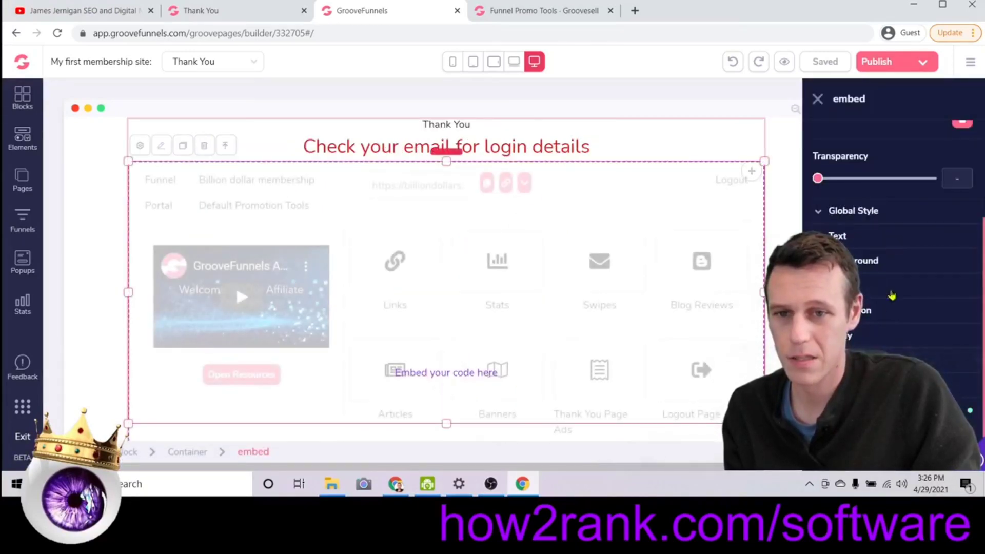
{"action": "scroll", "coordinate": [892, 246], "scroll_direction": "down", "scroll_amount": 3}
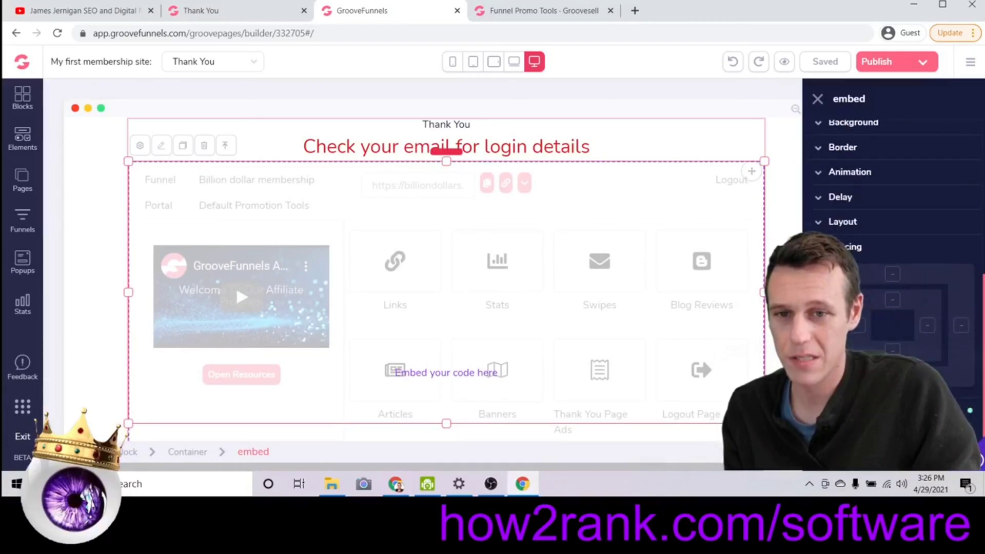
{"action": "scroll", "coordinate": [907, 324], "scroll_direction": "down", "scroll_amount": 3}
{"action": "left_click_drag", "start_coordinate": [929, 331], "coordinate": [977, 332]}
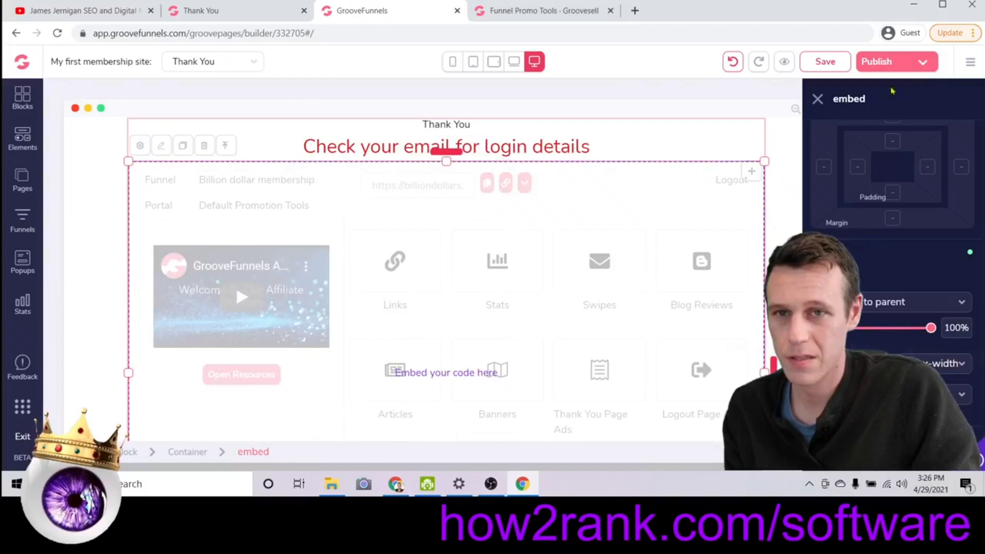
Select the surrounding block, publish the page and view it live.
{"action": "left_click", "coordinate": [446, 152]}
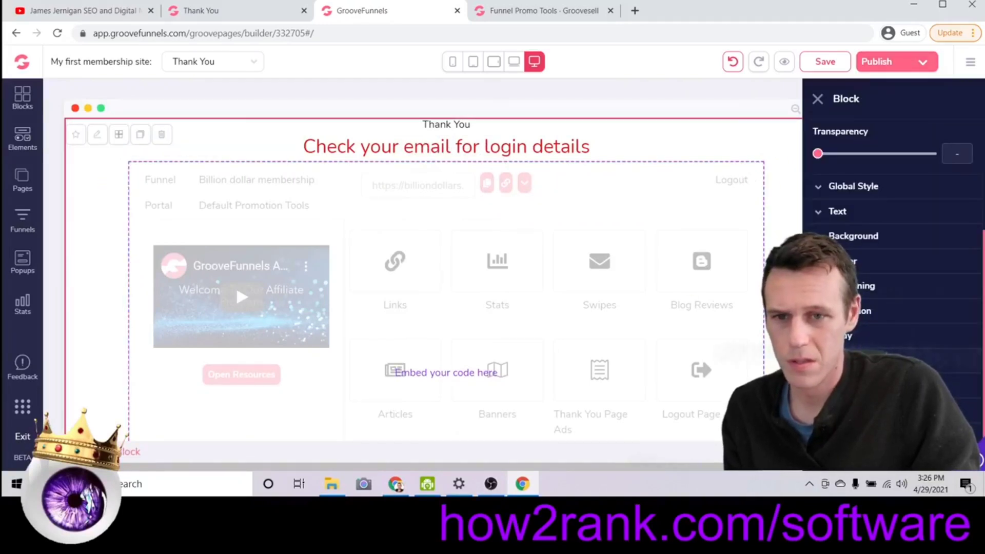
{"action": "scroll", "coordinate": [866, 337], "scroll_direction": "down", "scroll_amount": 6}
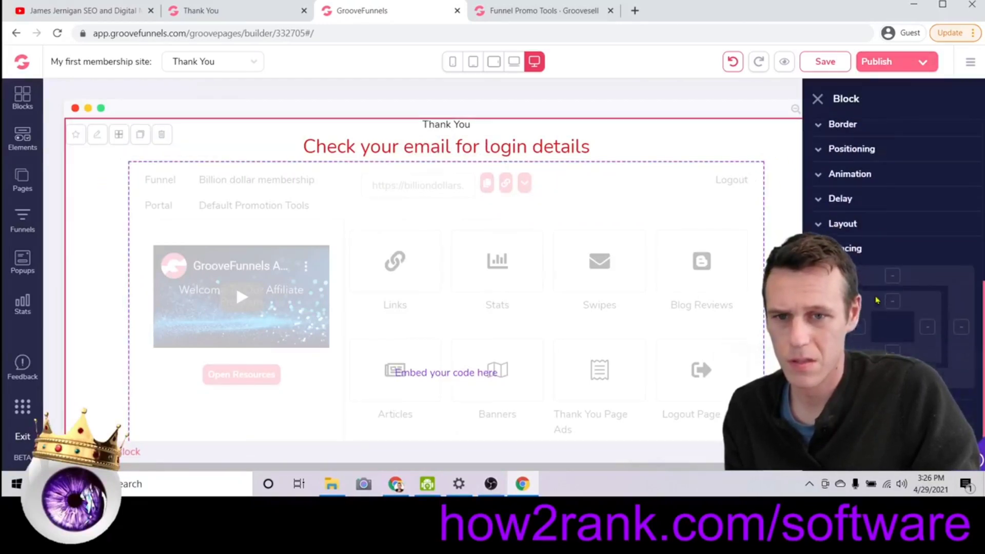
{"action": "left_click", "coordinate": [919, 61]}
{"action": "left_click", "coordinate": [963, 413]}
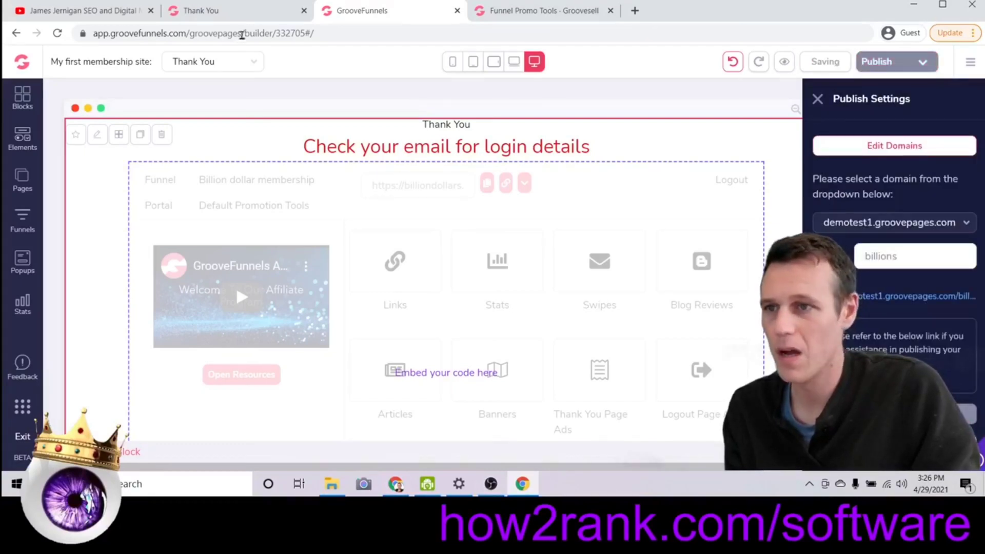
Reload the live page, open the widget's Links, and copy the Product Index Page affiliate link.
{"action": "key", "text": "F5"}
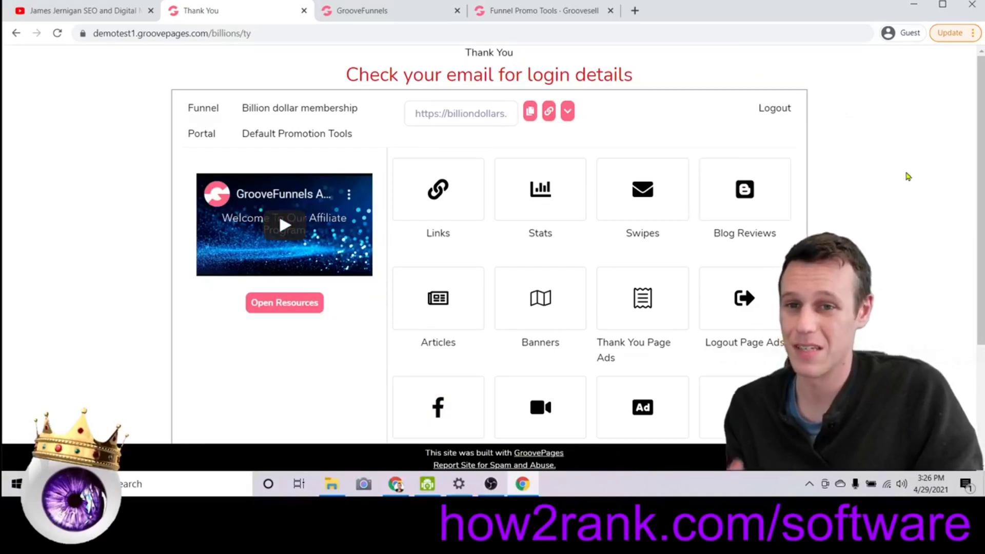
{"action": "left_click", "coordinate": [417, 202]}
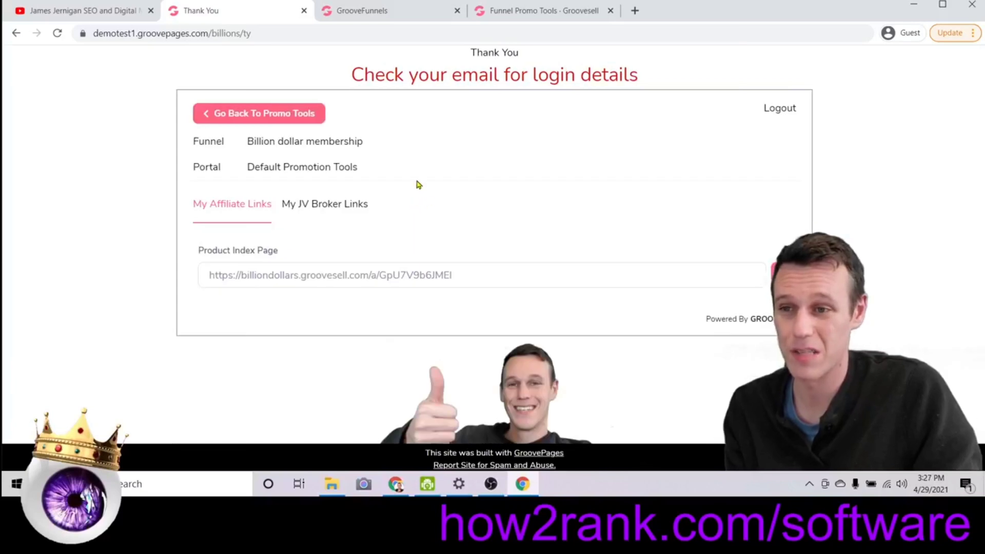
{"action": "left_click", "coordinate": [359, 275]}
{"action": "right_click", "coordinate": [359, 276]}
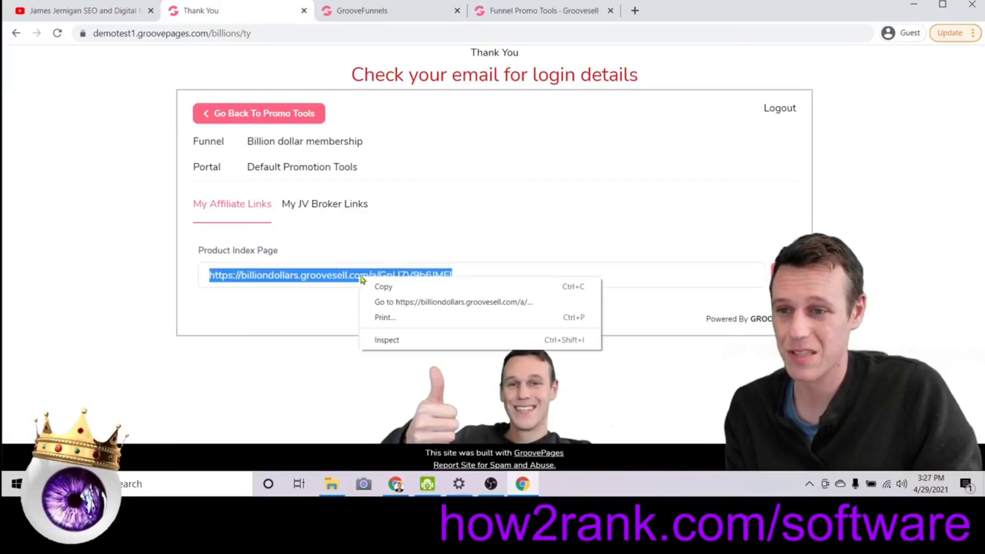
{"action": "left_click", "coordinate": [388, 289]}
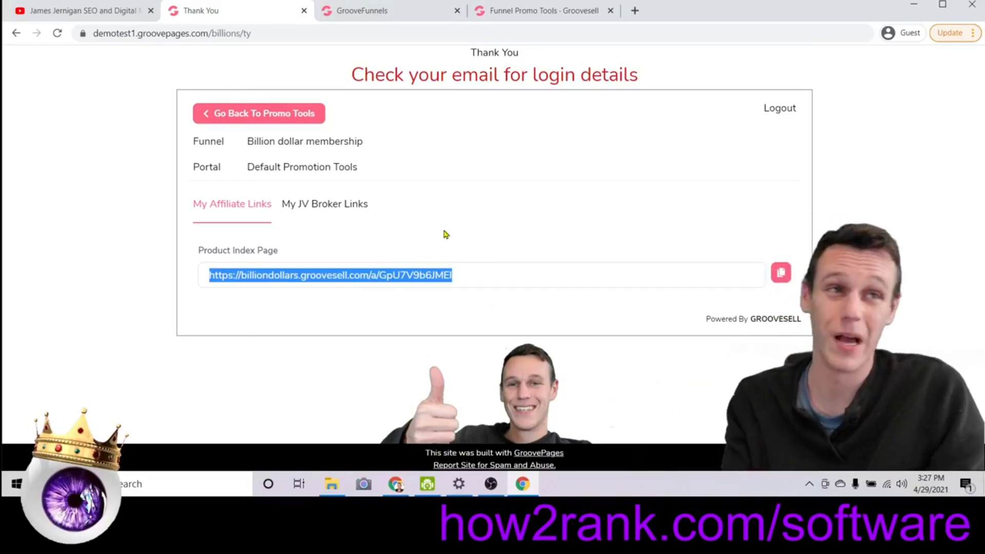
Paste the copied affiliate link into a new Chrome tab's address bar.
{"action": "left_click", "coordinate": [634, 10]}
{"action": "right_click", "coordinate": [299, 31]}
{"action": "left_click", "coordinate": [341, 116]}
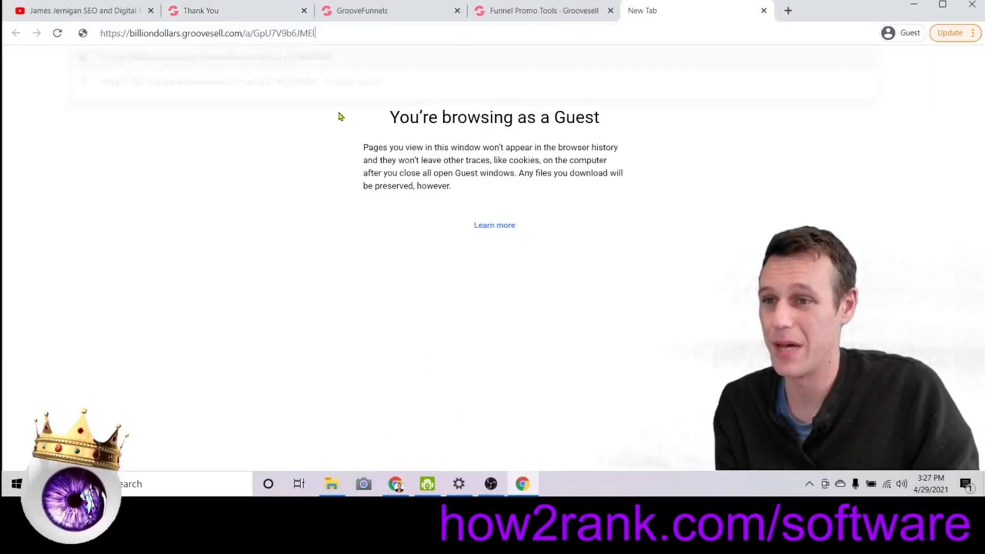
Highlight the link's /a/ path, affiliate code and billiondollars subdomain, then load it.
{"action": "left_click_drag", "start_coordinate": [242, 33], "coordinate": [255, 34]}
{"action": "left_click_drag", "start_coordinate": [318, 34], "coordinate": [256, 37]}
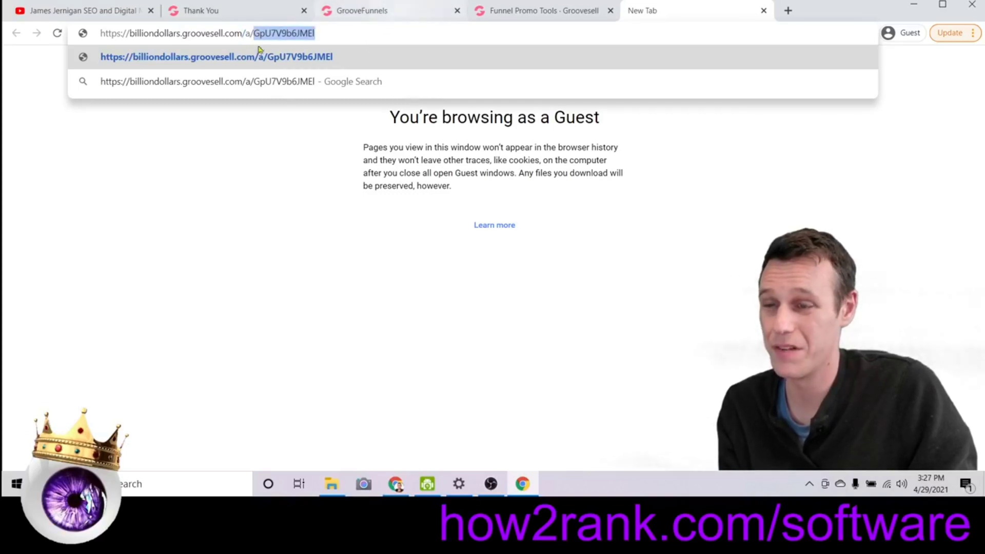
{"action": "left_click_drag", "start_coordinate": [129, 33], "coordinate": [183, 34]}
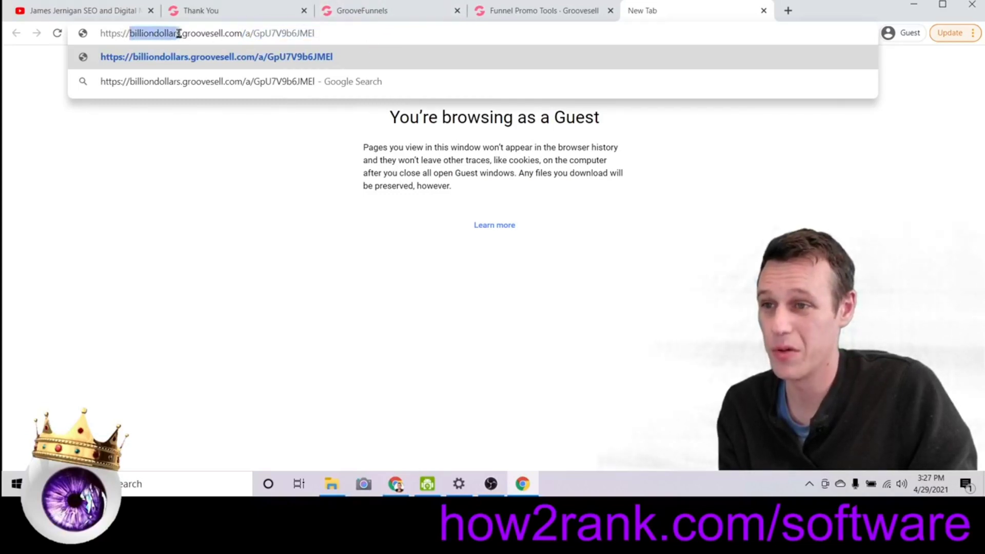
{"action": "left_click", "coordinate": [350, 36]}
{"action": "key", "text": "Return"}
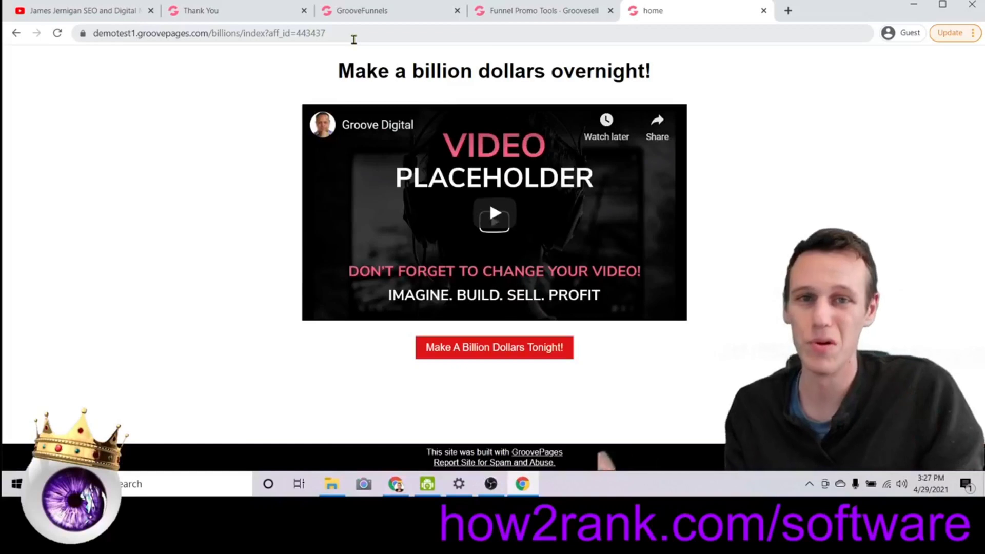
{"action": "left_click_drag", "start_coordinate": [354, 35], "coordinate": [261, 35]}
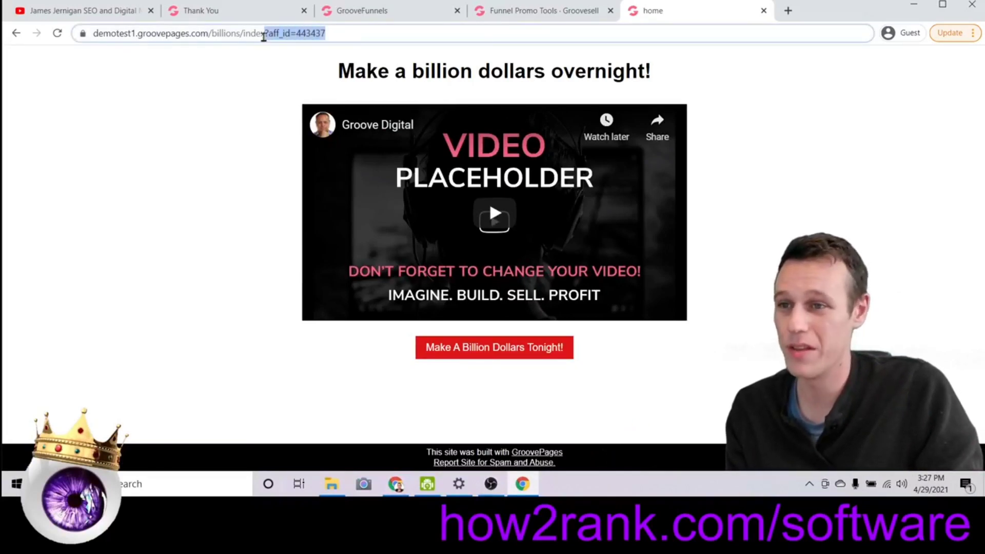
{"action": "left_click_drag", "start_coordinate": [411, 35], "coordinate": [317, 34]}
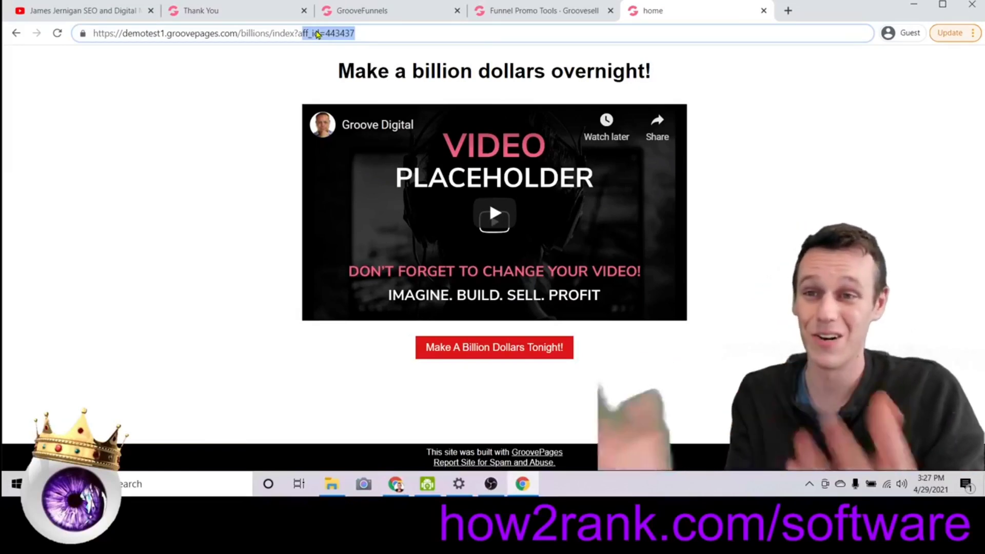
{"action": "left_click_drag", "start_coordinate": [659, 67], "coordinate": [316, 51]}
{"action": "left_click", "coordinate": [790, 75]}
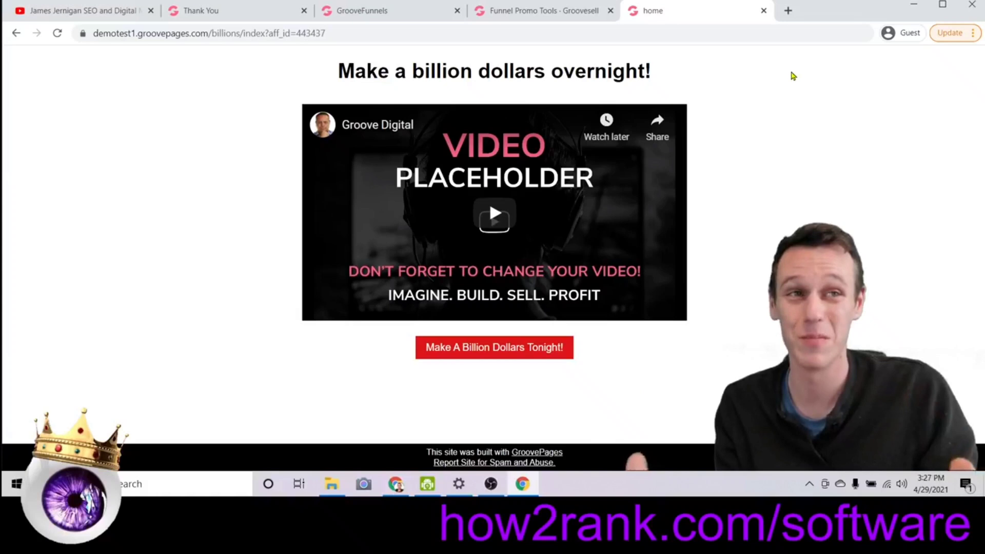